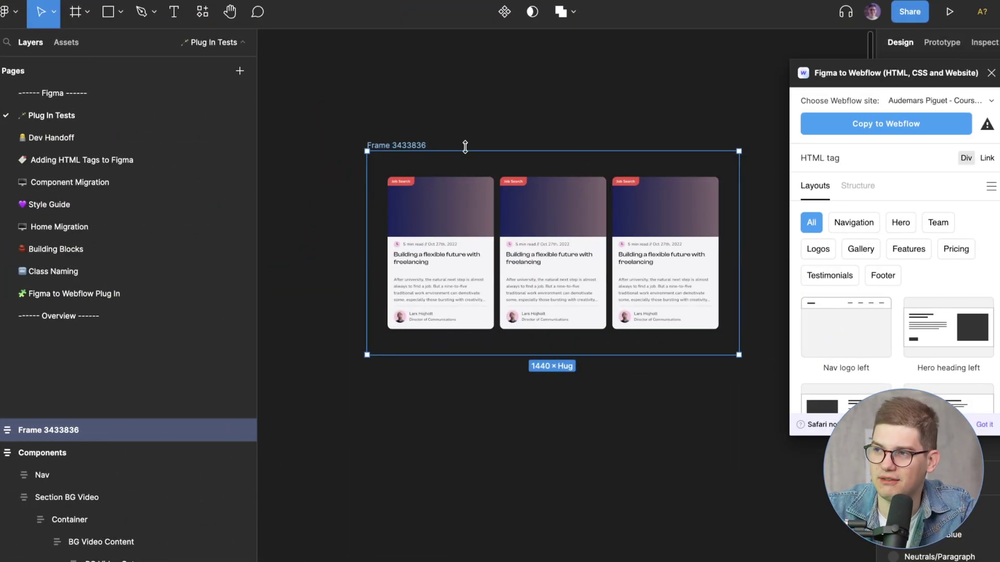
Copy the three-card frame with the Figma to Webflow plugin, paste it into Webflow's Showcase page and expand its full layer tree
left_click(861, 117)
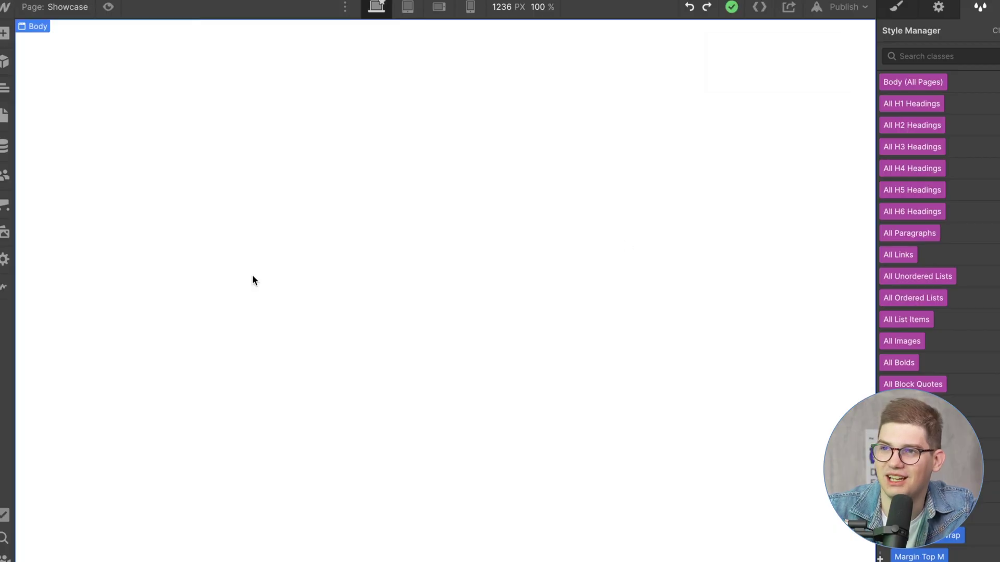
key("ctrl+v")
key("z")
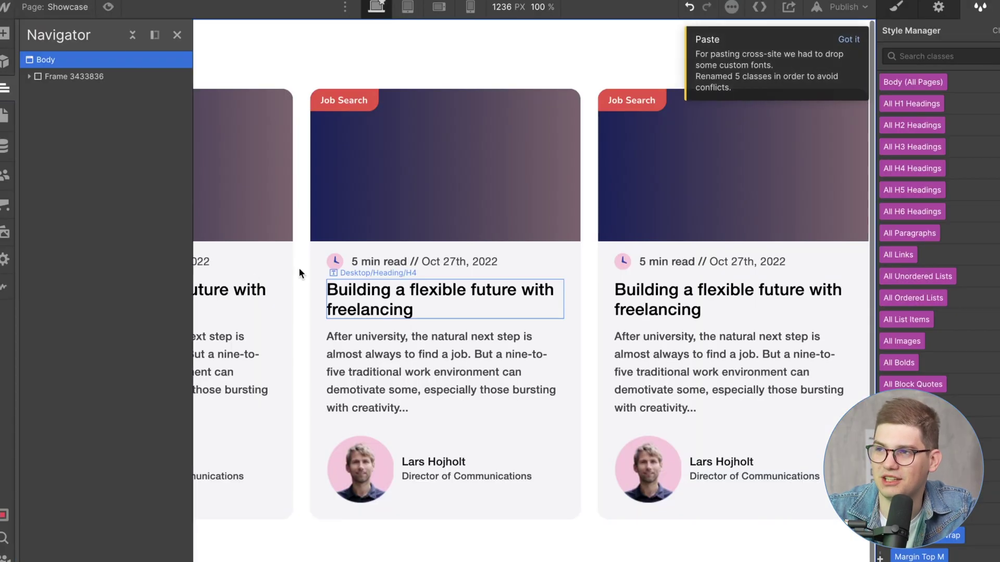
left_click(131, 36)
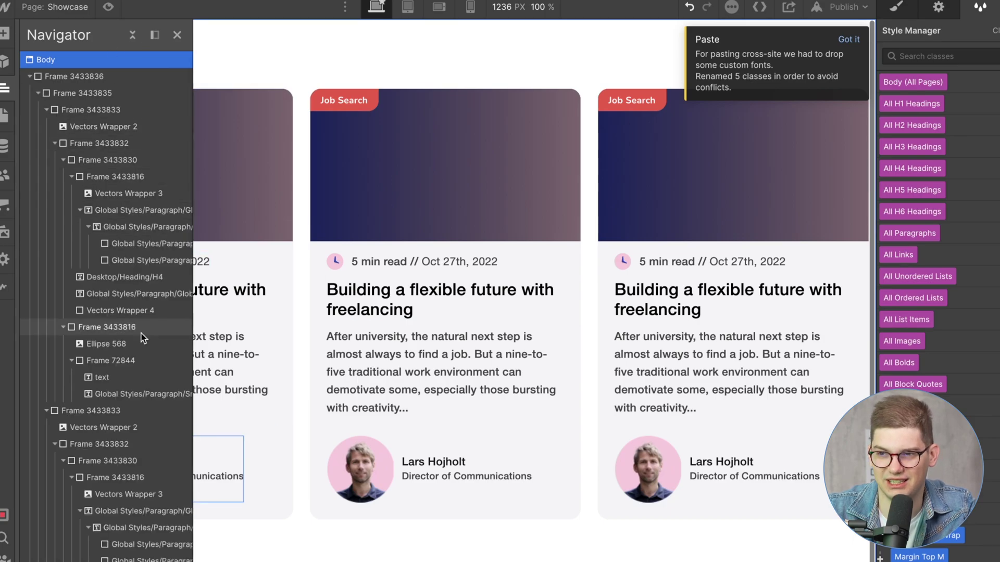
scroll(104, 312, "down", 3)
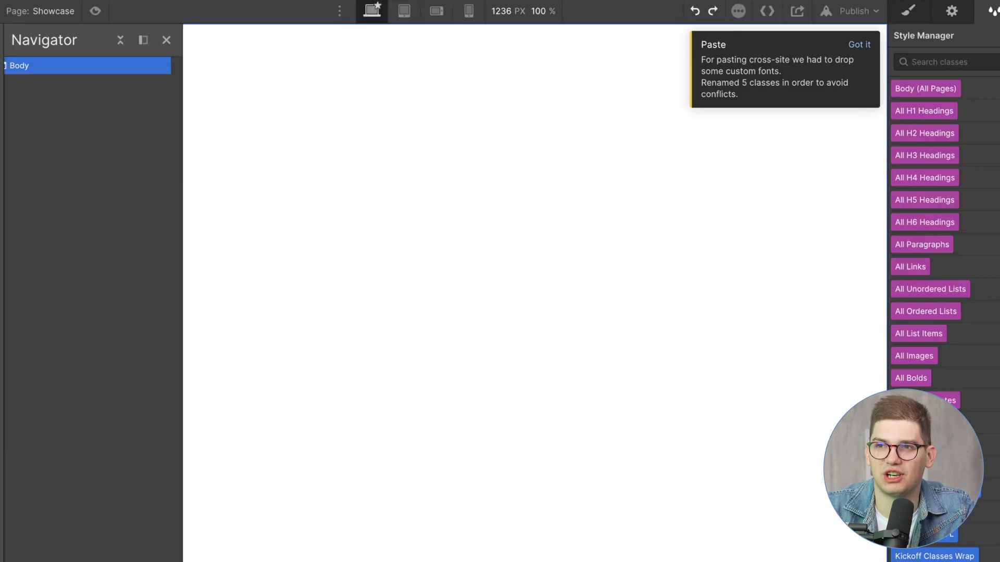
Open the Page Template page and examine the nested class structure of its navigation, main wrapper and footer in the Navigator
left_click(0, 121)
left_click(38, 127)
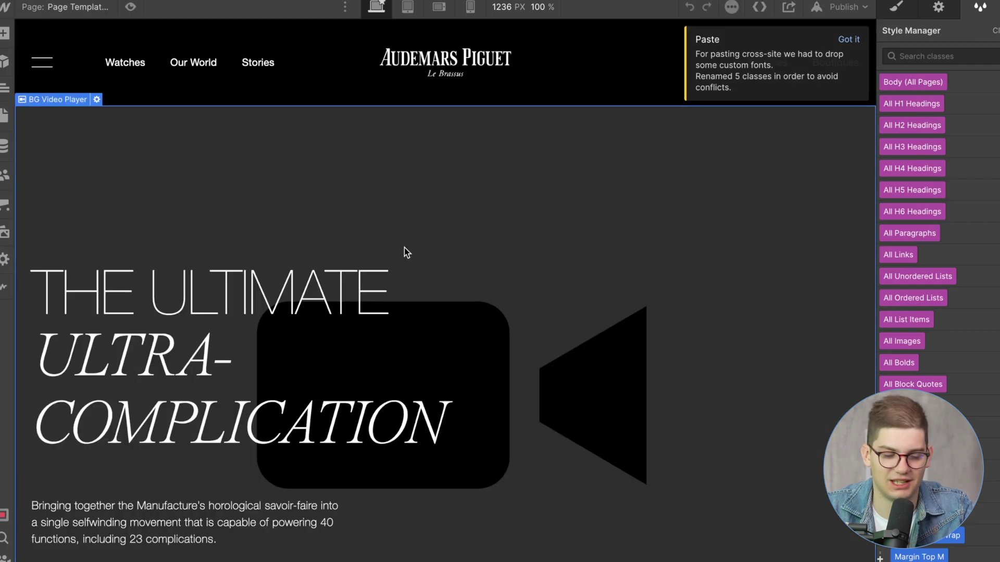
key("z")
left_click(132, 35)
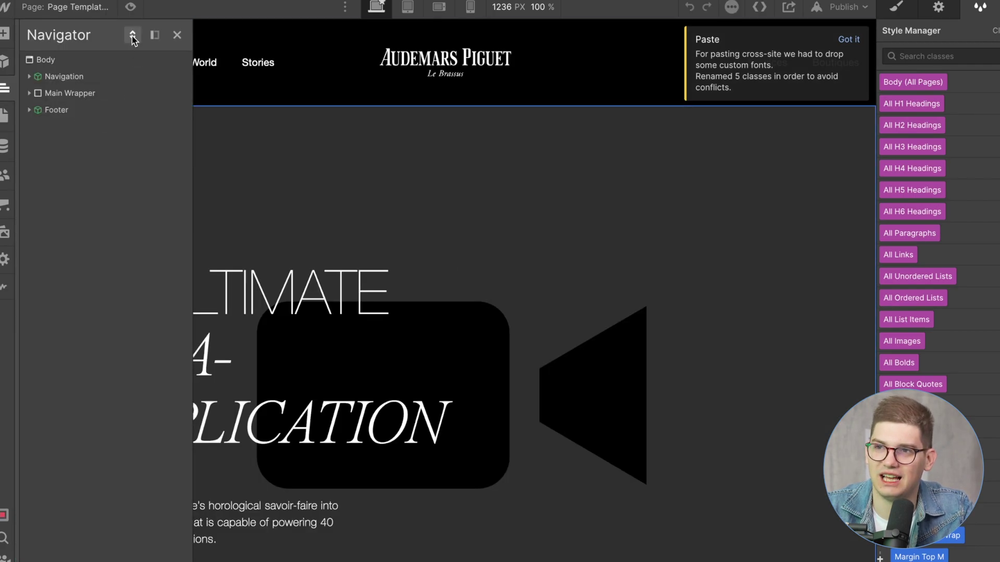
left_click(133, 37)
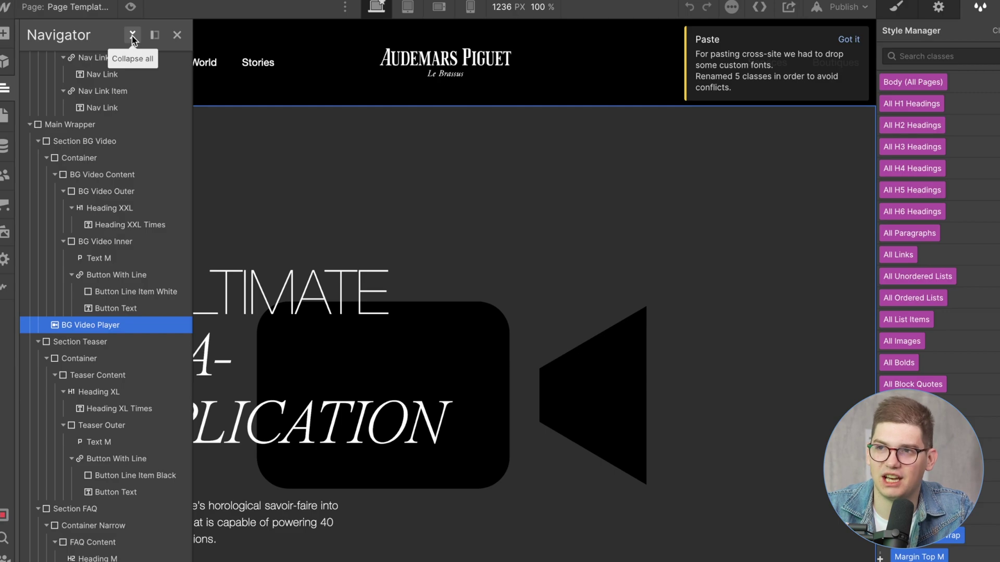
left_click(132, 36)
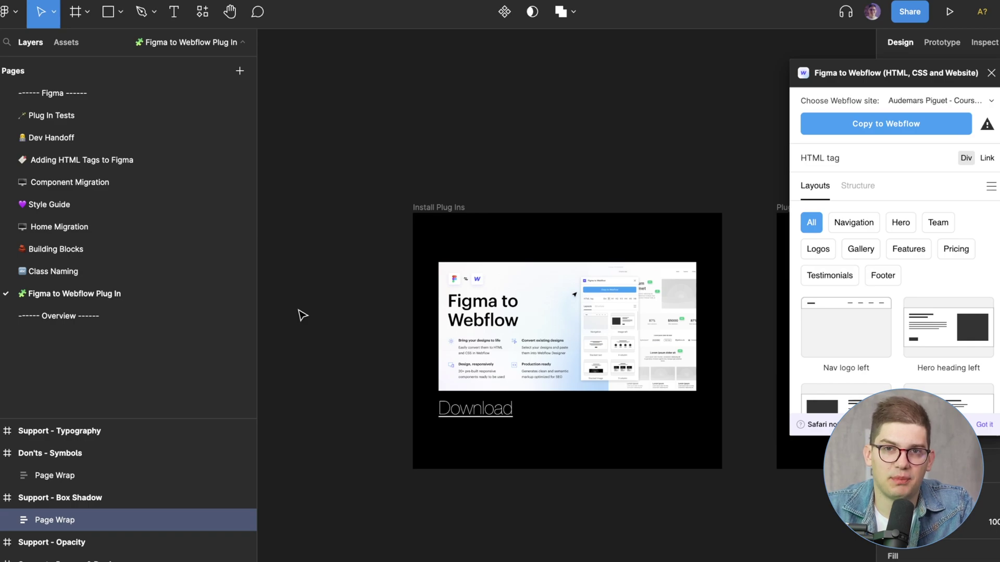
Switch to Figma and open the plugin's Download link in the Install Plug Ins frame
scroll(303, 315, "right", 5)
scroll(303, 315, "down", 2)
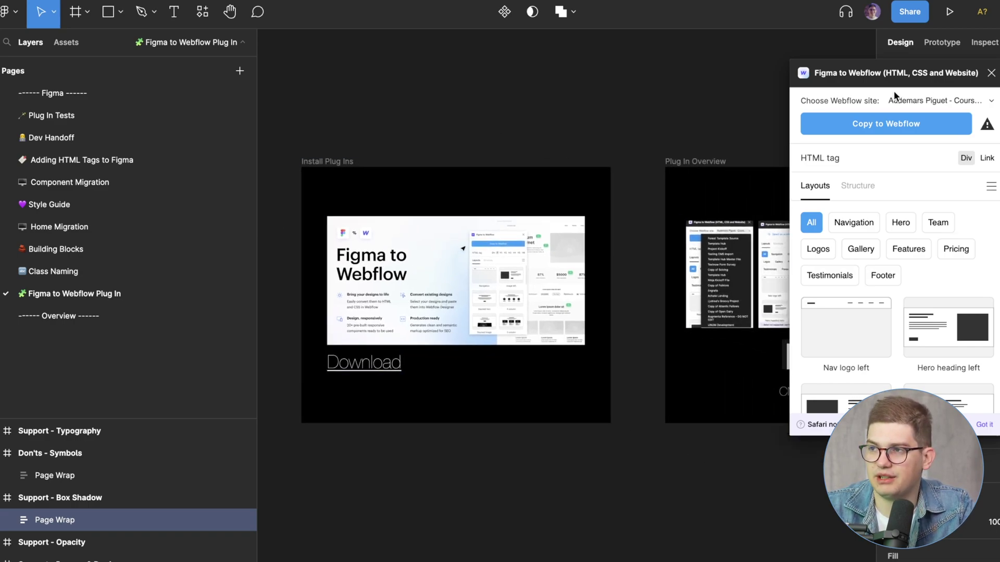
left_click(380, 364)
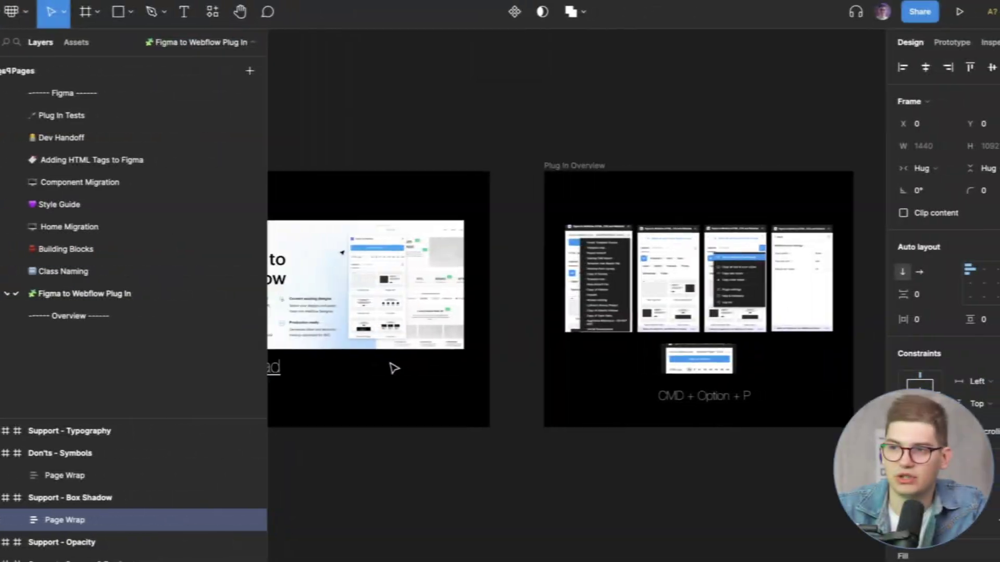
Examine the Plug In Overview frame: site list, layouts, plugin menu, import settings, HTML tag options and launch shortcut
scroll(513, 279, "up", 5)
scroll(699, 307, "right", 10)
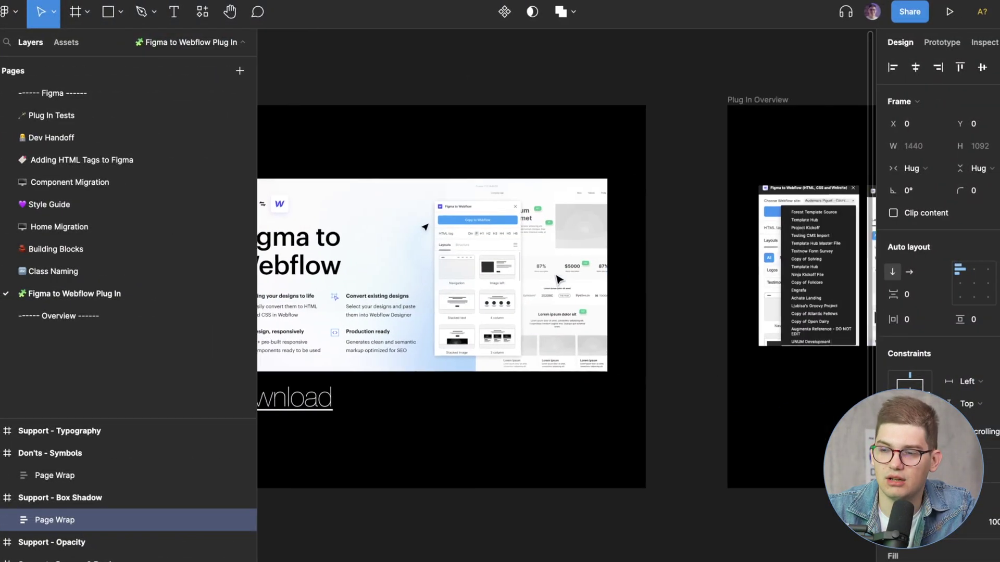
scroll(411, 202, "up", 3)
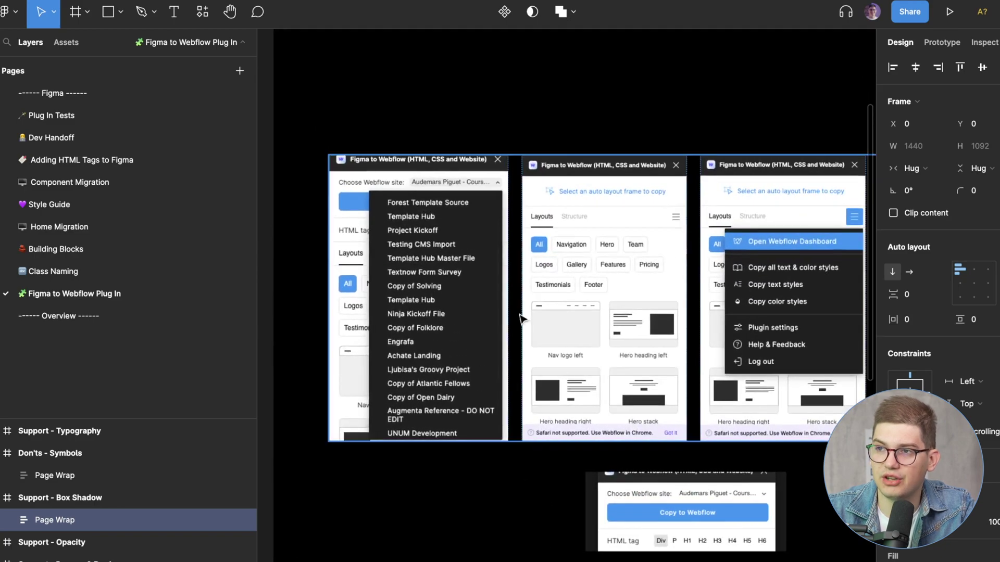
scroll(557, 339, "right", 2)
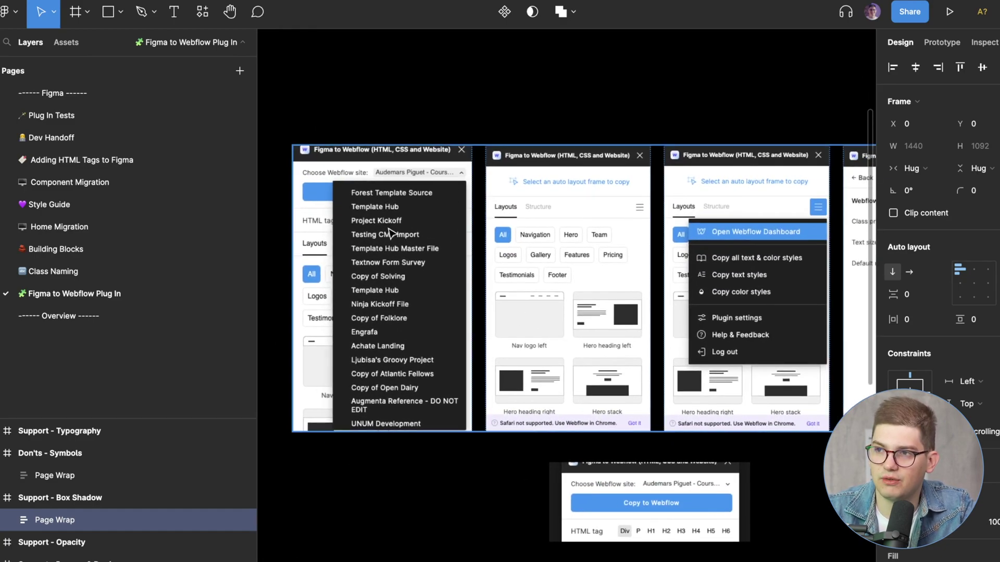
scroll(370, 183, "right", 6)
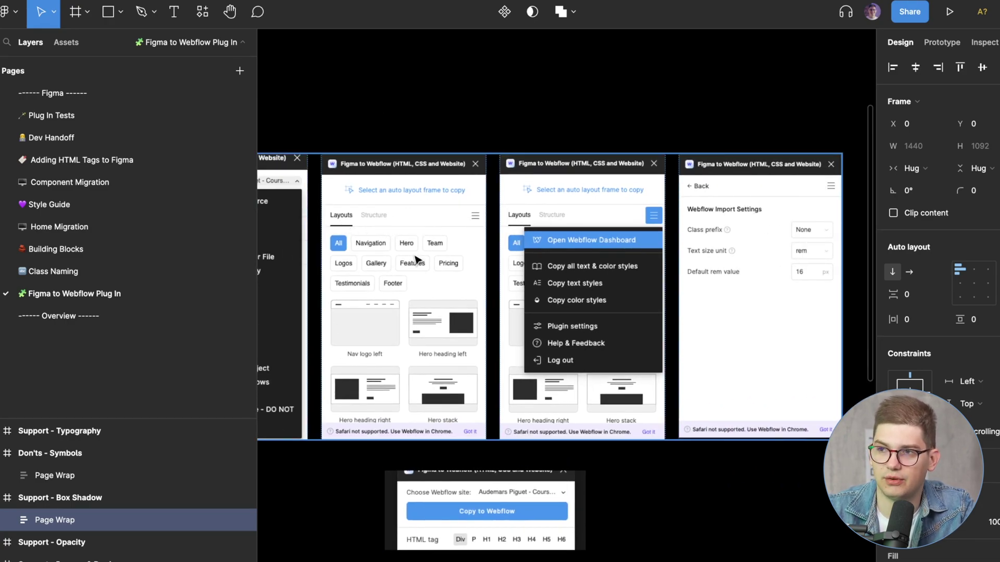
scroll(412, 262, "right", 6)
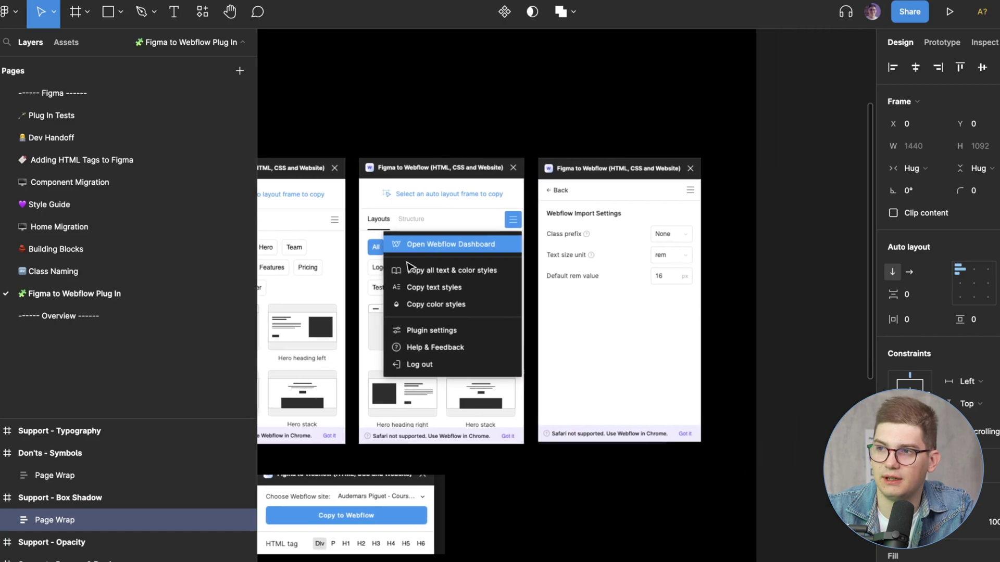
scroll(671, 246, "up", 2)
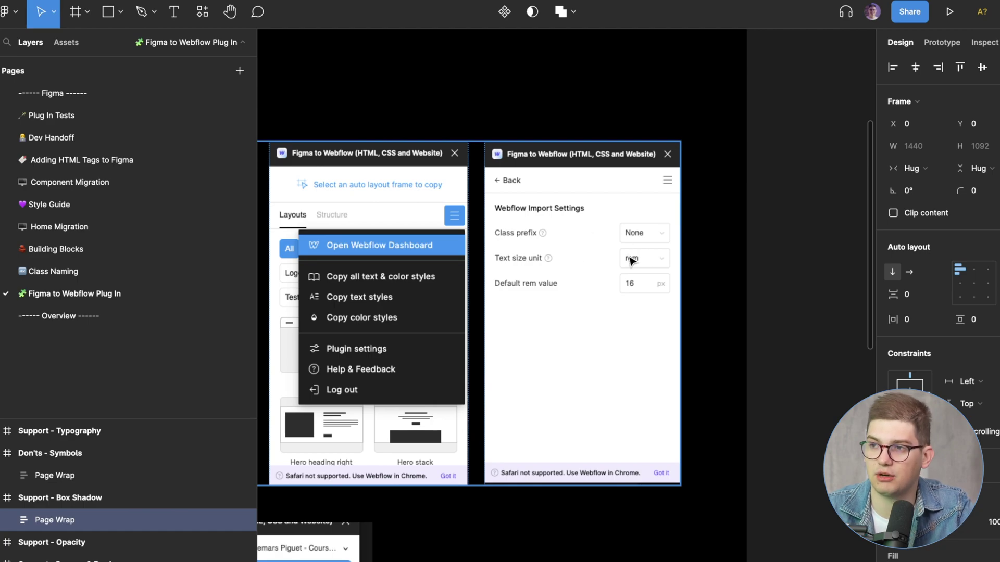
scroll(629, 268, "down", 10)
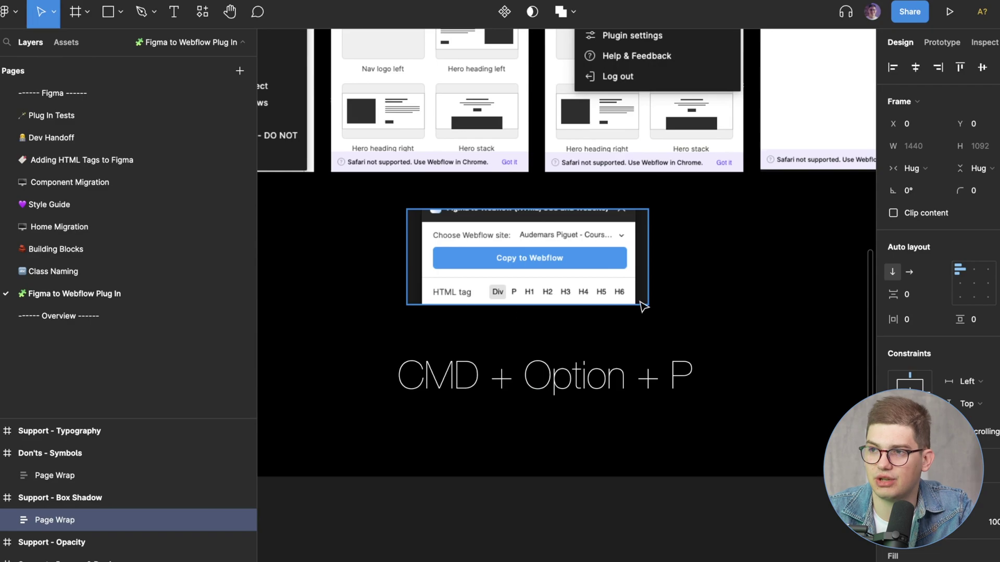
scroll(564, 308, "down", 5)
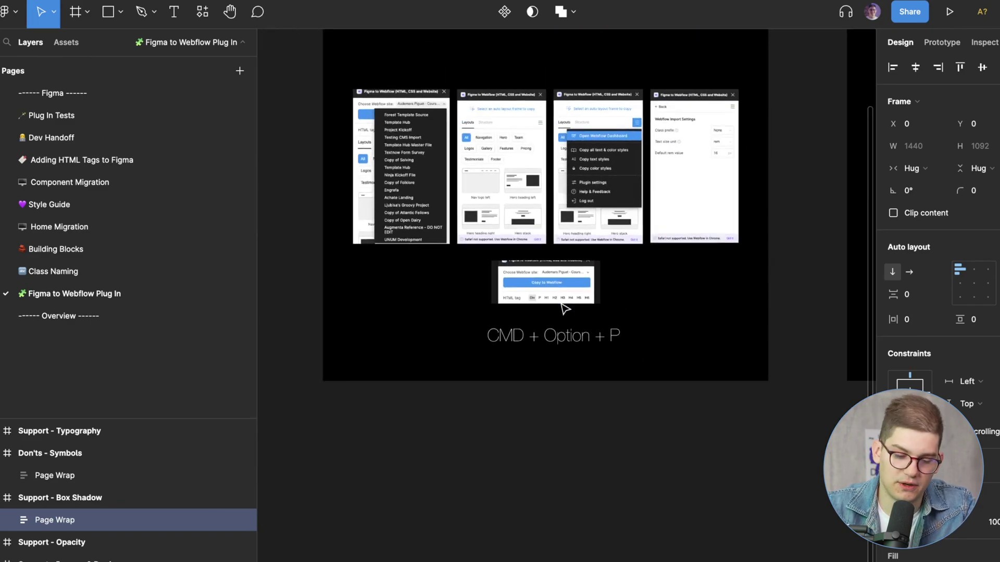
scroll(484, 297, "up", 3)
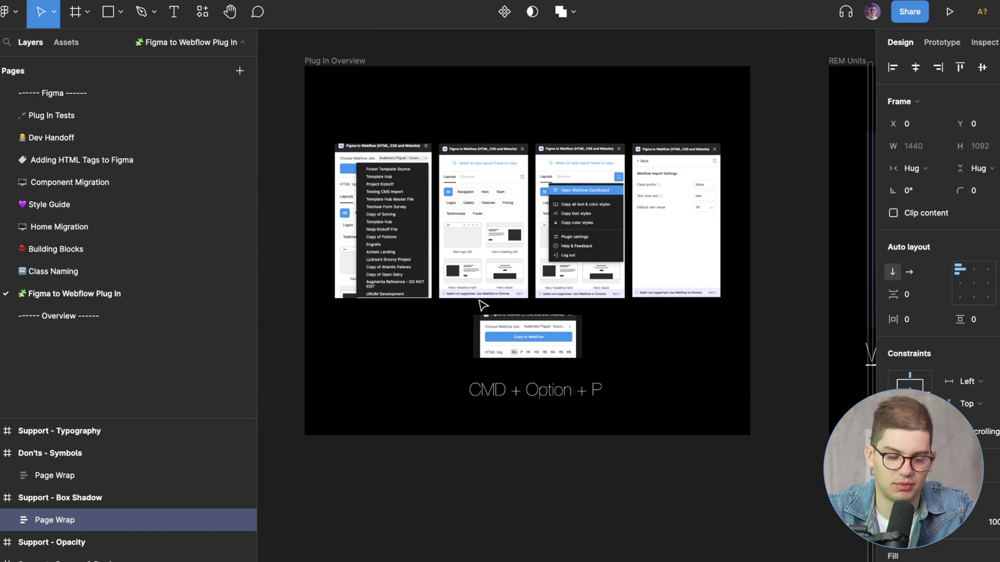
Rerun the Figma to Webflow plugin, view the main menu's entries and close the plugin window
key("super+alt+p")
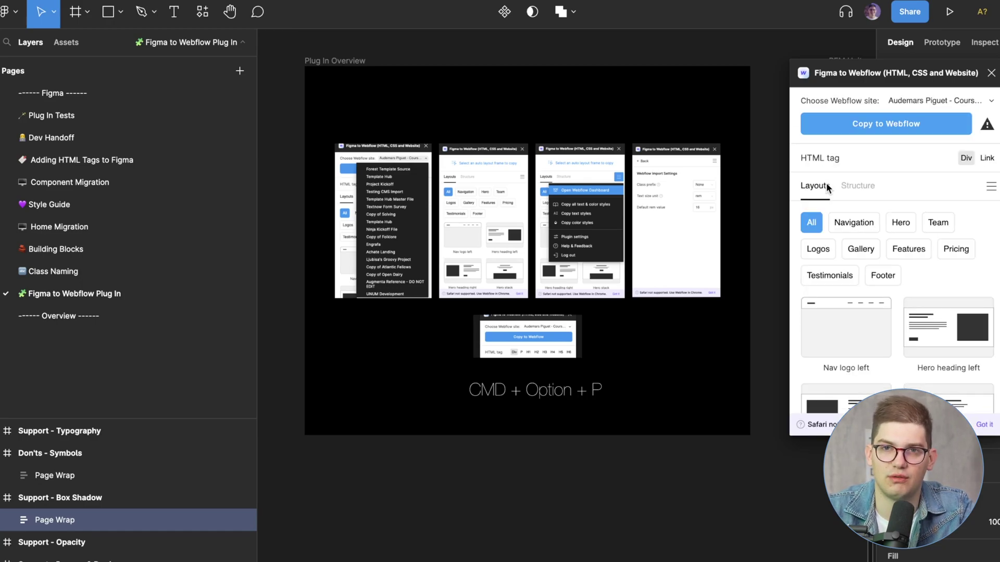
left_click(15, 7)
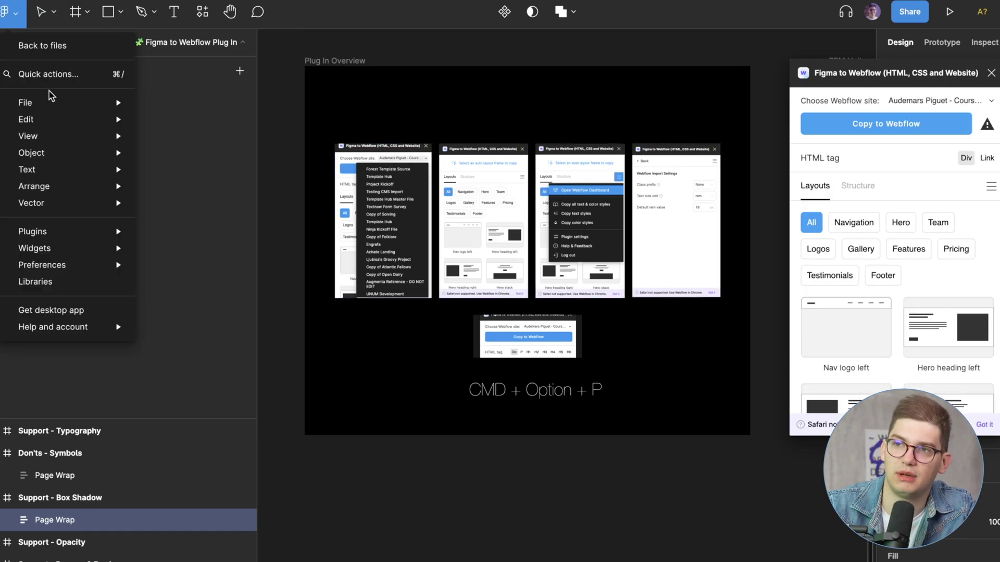
mouse_move(49, 92)
left_click(996, 73)
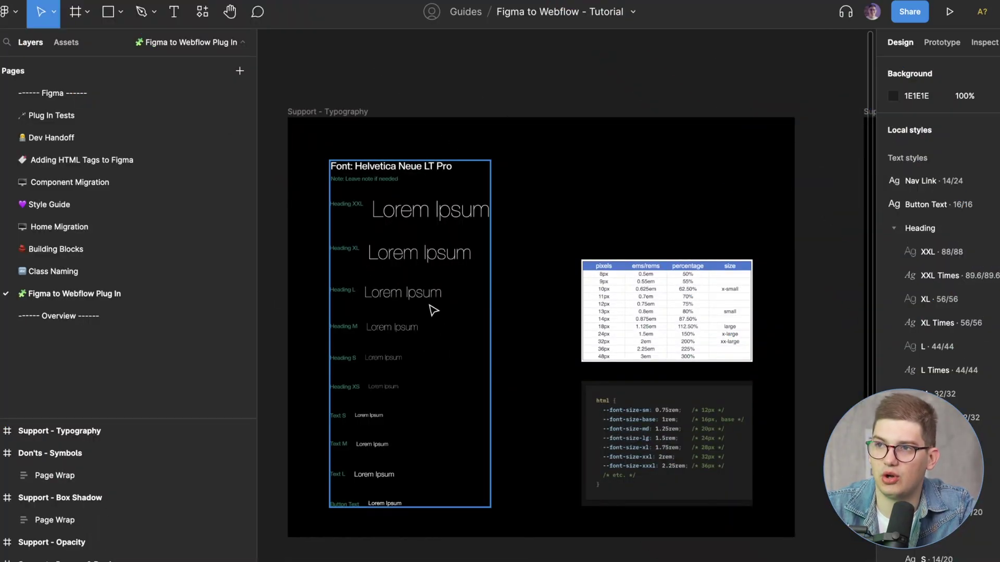
Apply the Heading/XXL text style to the Heading XXL sample text in the Support - Typography frame
scroll(432, 302, "down", 3)
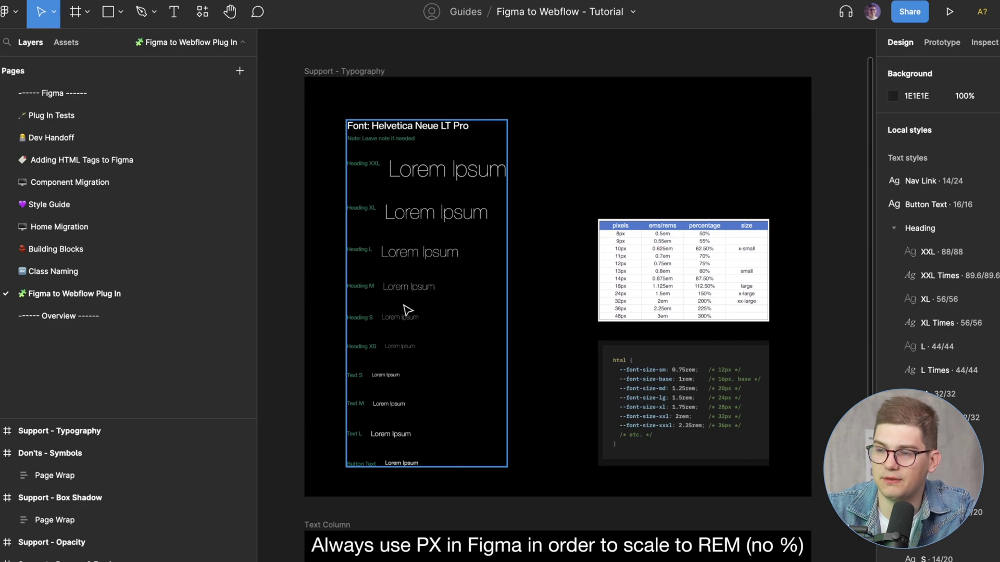
left_click(470, 160)
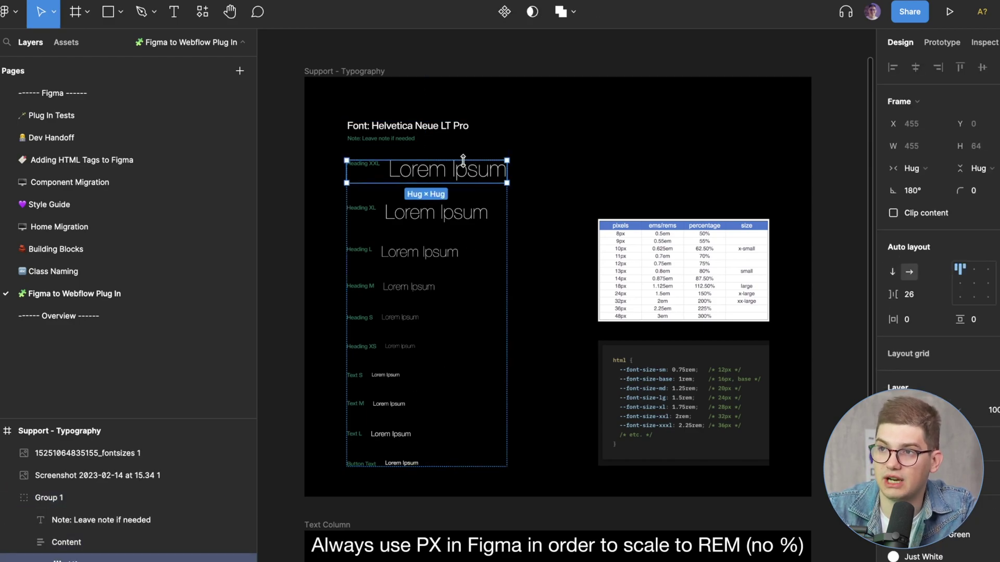
left_click(461, 168)
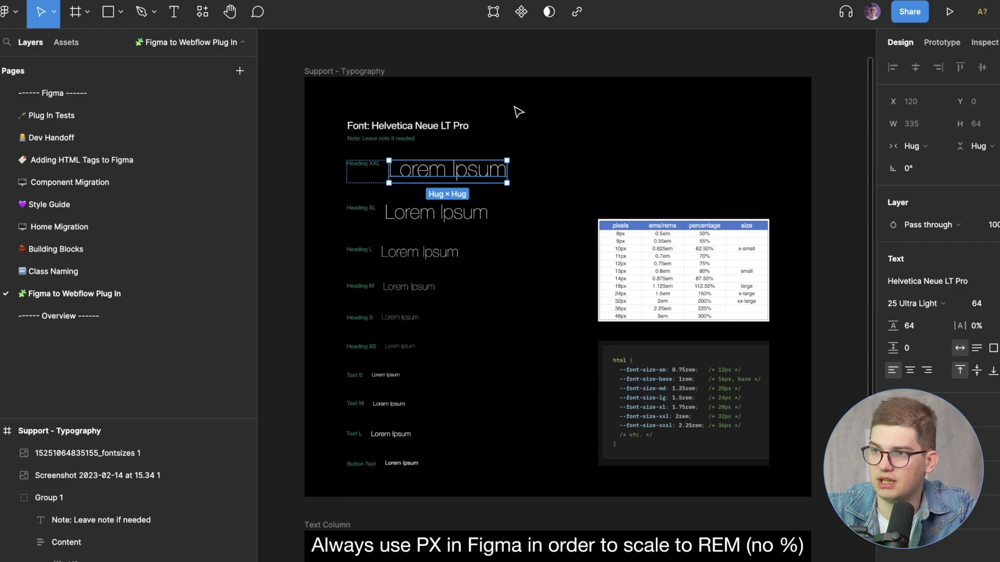
scroll(511, 318, "down", 1)
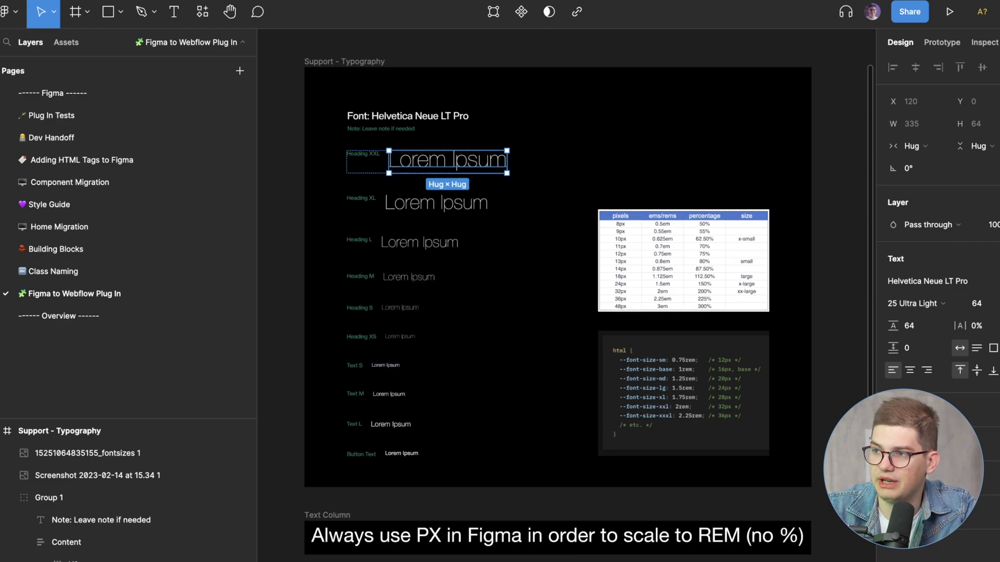
left_click(997, 281)
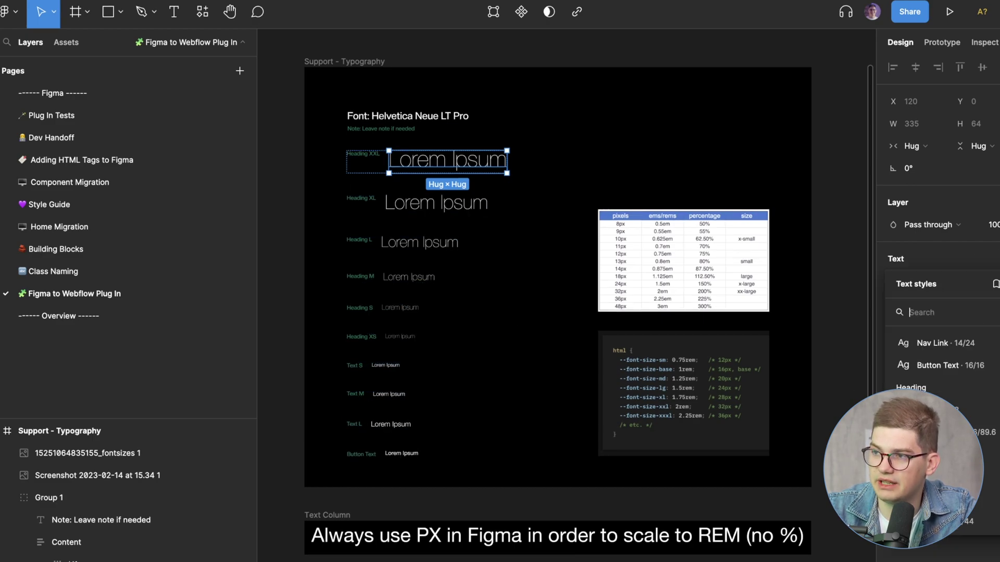
left_click(961, 410)
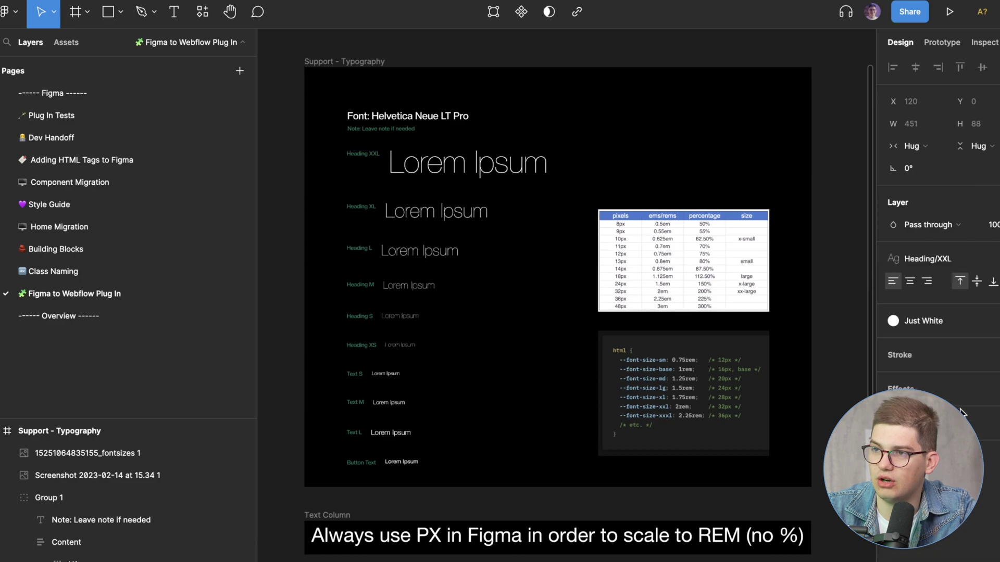
Check the available heading text styles for the Heading XXL sample and undo its text style change
left_click(959, 259)
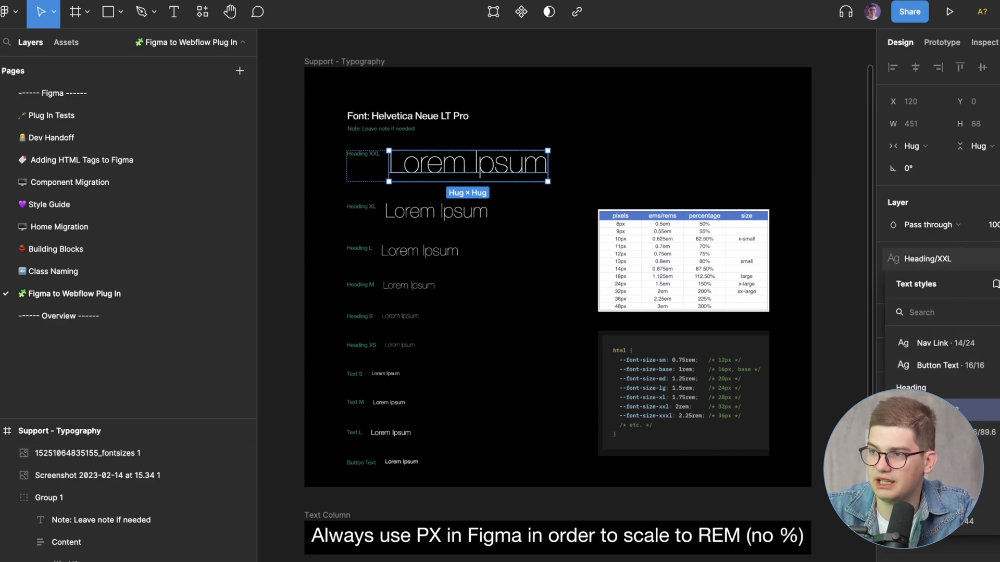
scroll(937, 365, "down", 2)
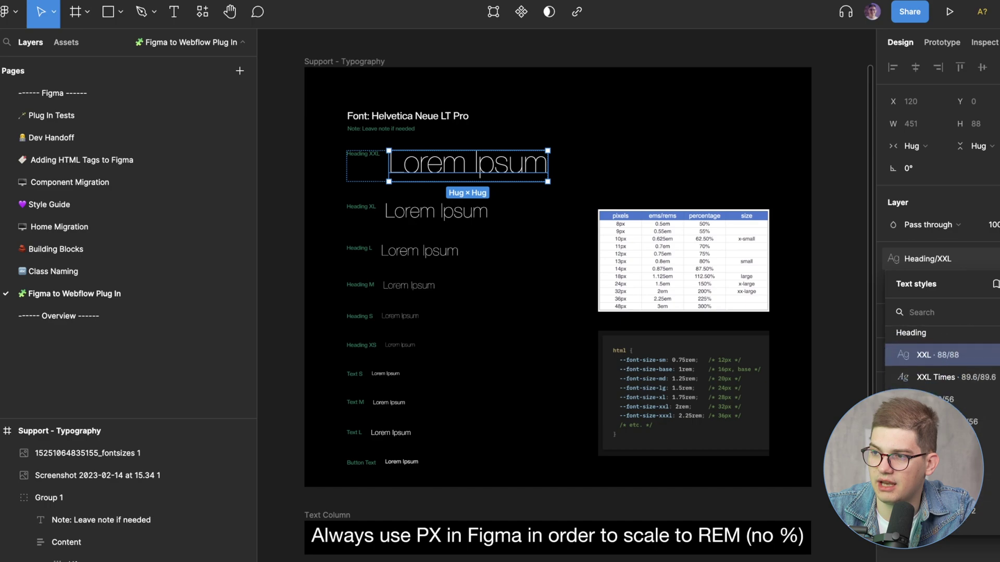
left_click(648, 165)
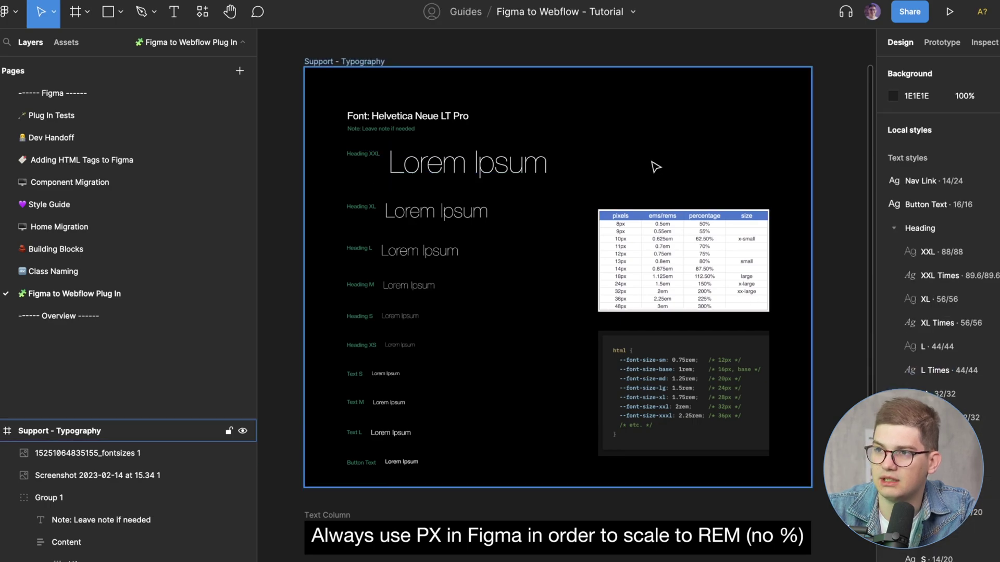
key("ctrl+z")
Select the first watch's Watch Slider Image Wrap in the Support - Images & Border frame and locate it among the layers
scroll(504, 244, "down", 5)
scroll(504, 244, "right", 8)
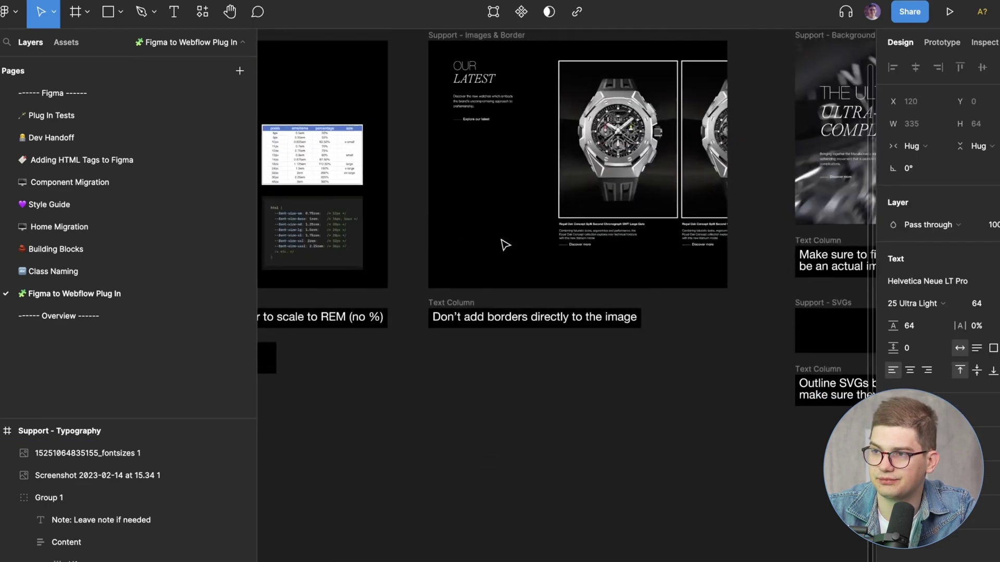
scroll(504, 245, "up", 6)
scroll(367, 159, "left", 5)
scroll(367, 159, "right", 2)
scroll(367, 159, "up", 1)
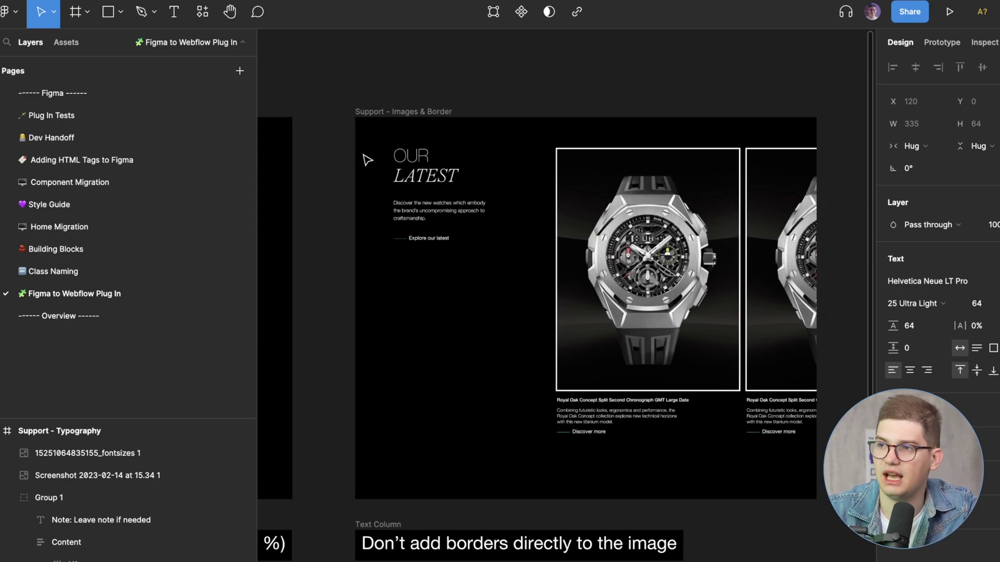
scroll(366, 159, "right", 2)
left_click(625, 193)
double_click(625, 192)
double_click(625, 193)
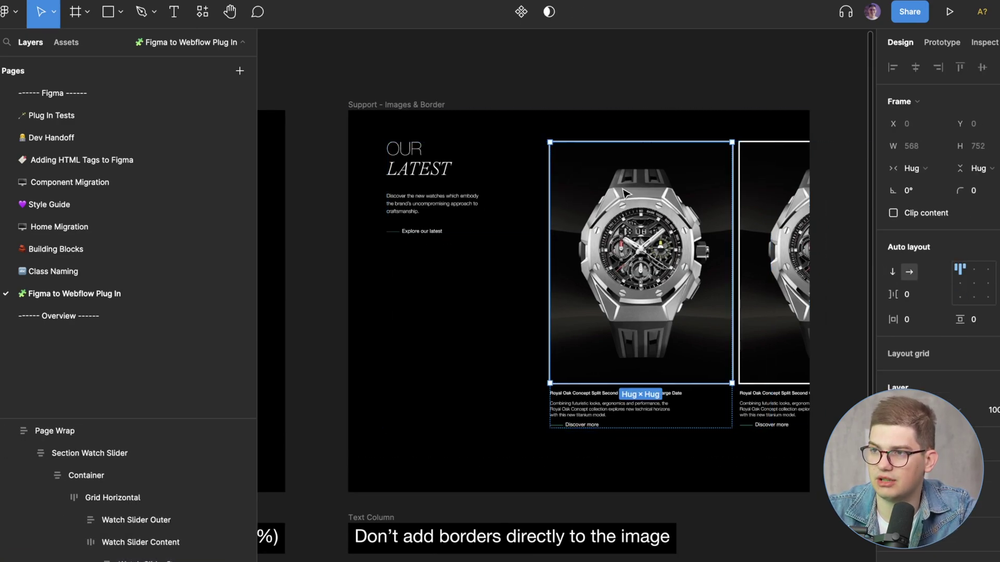
scroll(156, 518, "down", 1)
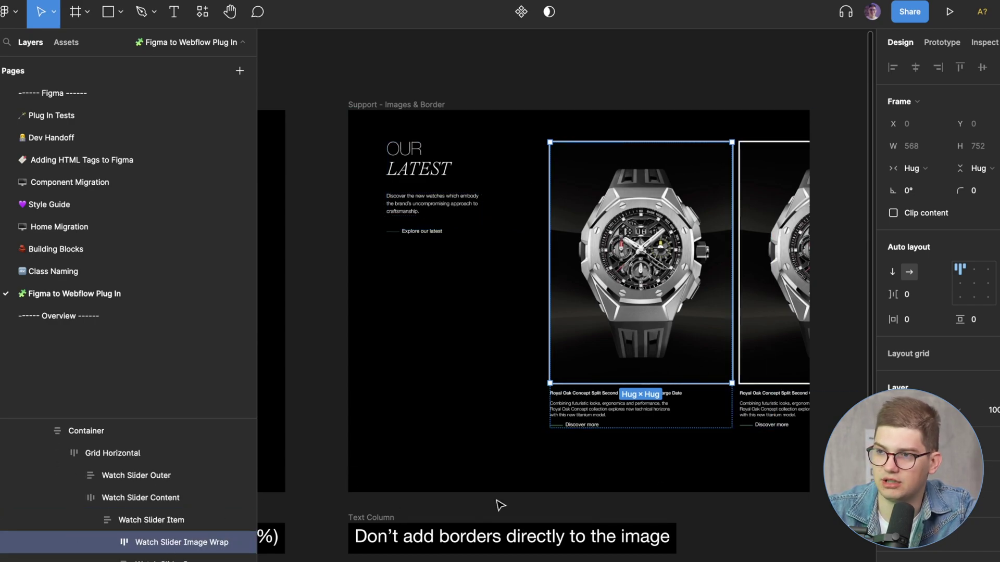
Select the first watch's image in the Support - Images & Border frame and the Support - Background Image frame to compare their setups
double_click(606, 229)
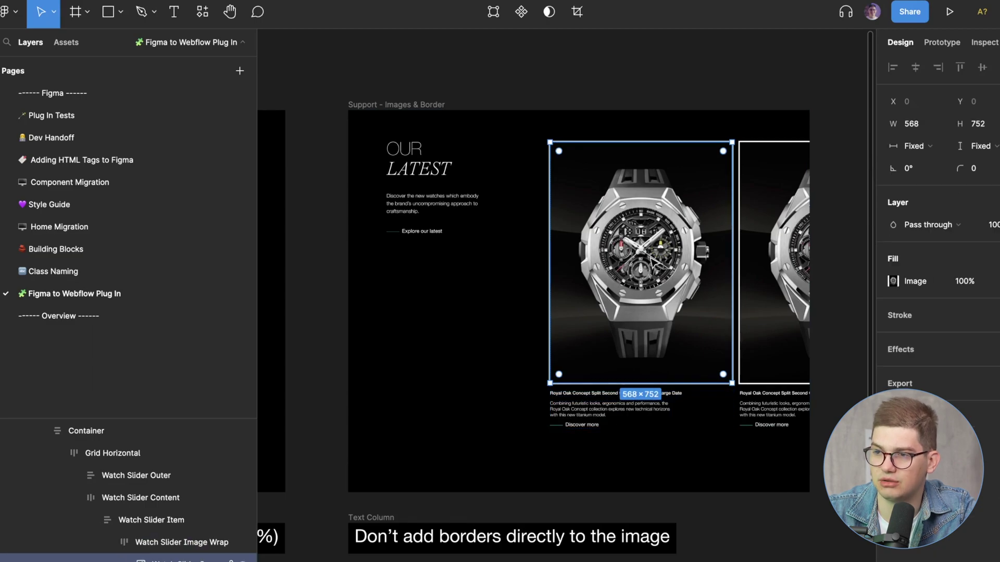
scroll(467, 415, "left", 10)
left_click(453, 364)
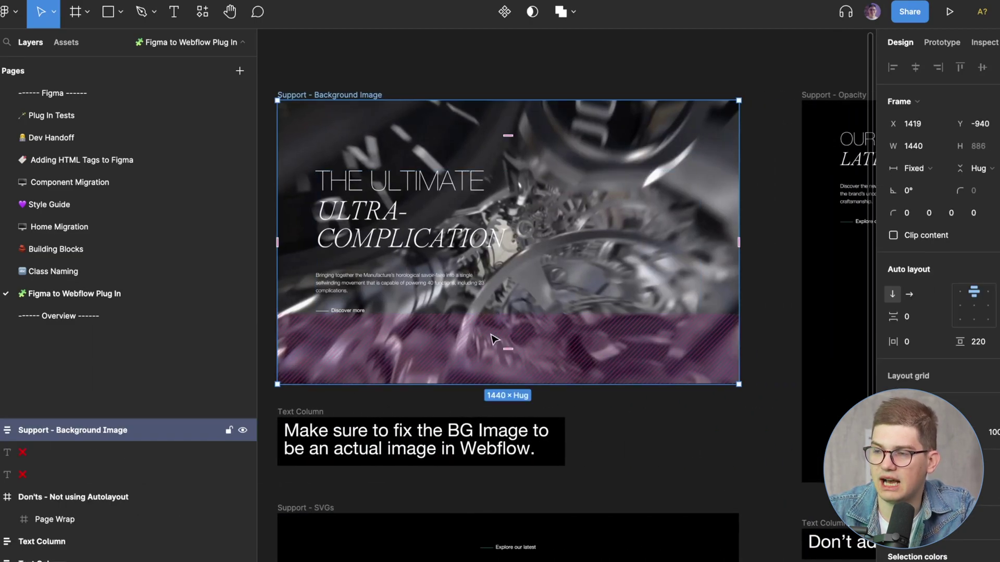
scroll(540, 356, "right", 10)
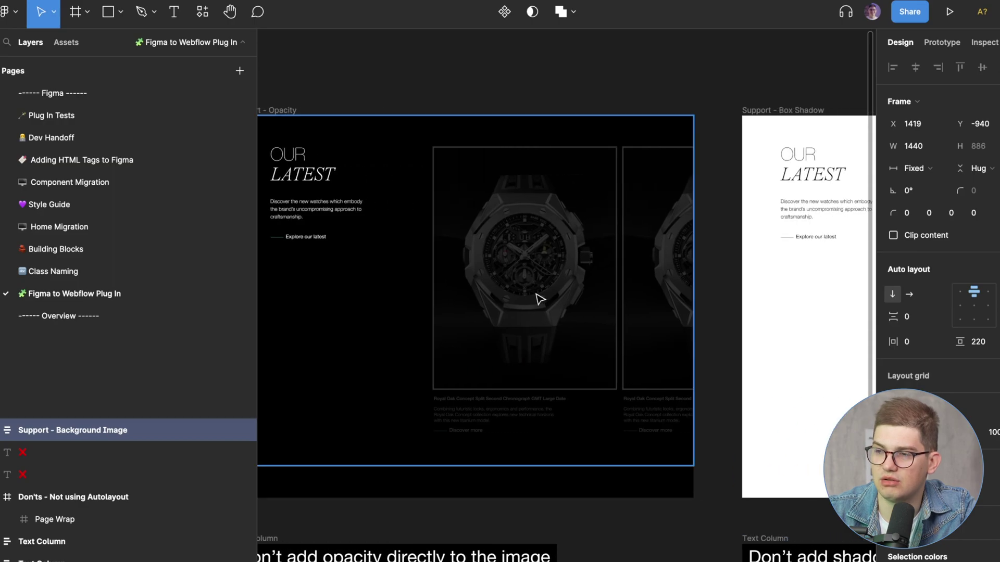
Examine the watch slider sections in the Support - Opacity and Support - Box Shadow frames
left_click(539, 299)
scroll(540, 299, "right", 10)
left_click(556, 280)
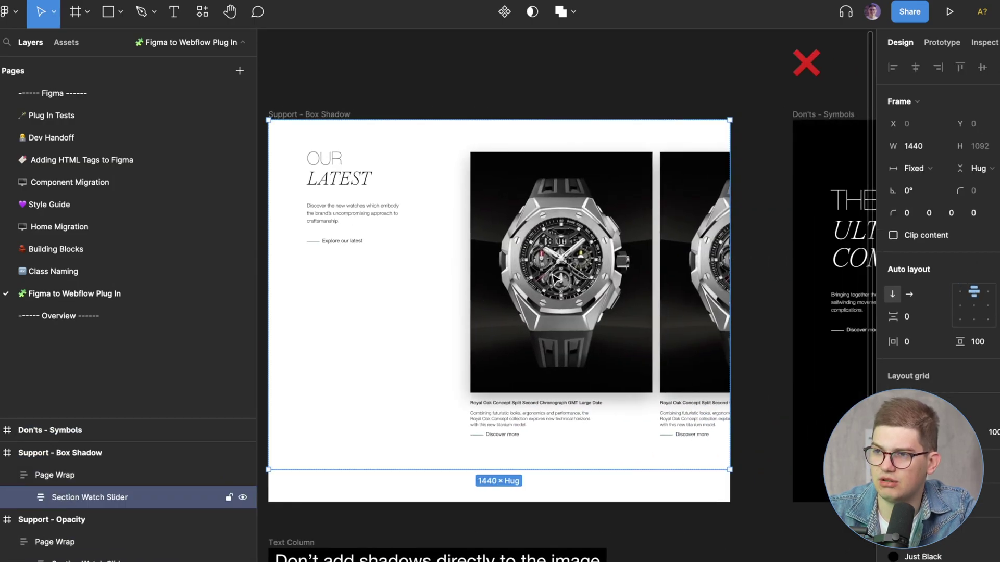
double_click(556, 279)
scroll(556, 279, "right", 10)
Examine the Don'ts - Symbols frame, selecting its Discover more button and the Section component that contains it
left_click(491, 268)
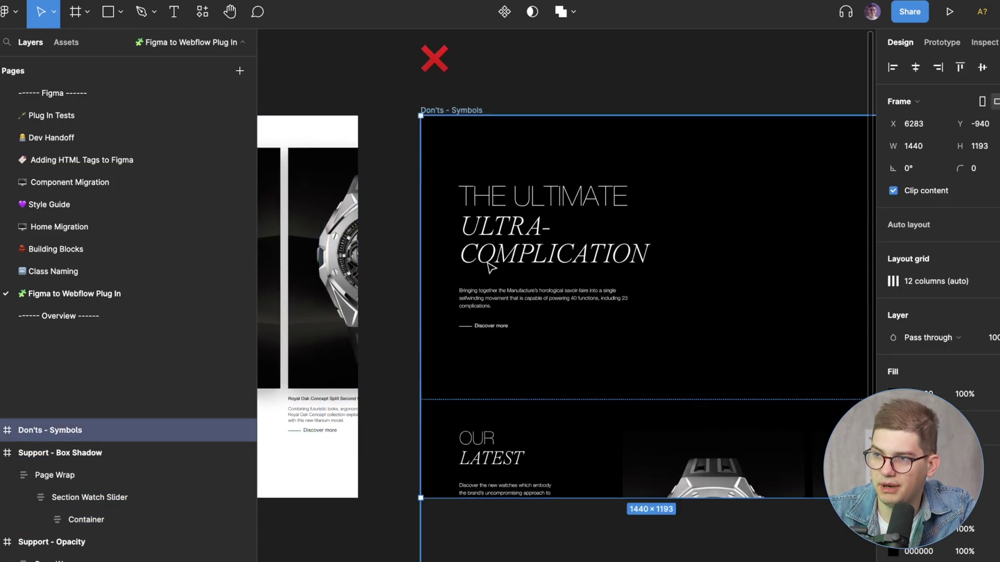
scroll(491, 268, "right", 5)
scroll(491, 268, "down", 3)
scroll(489, 266, "left", 2)
left_click(410, 287)
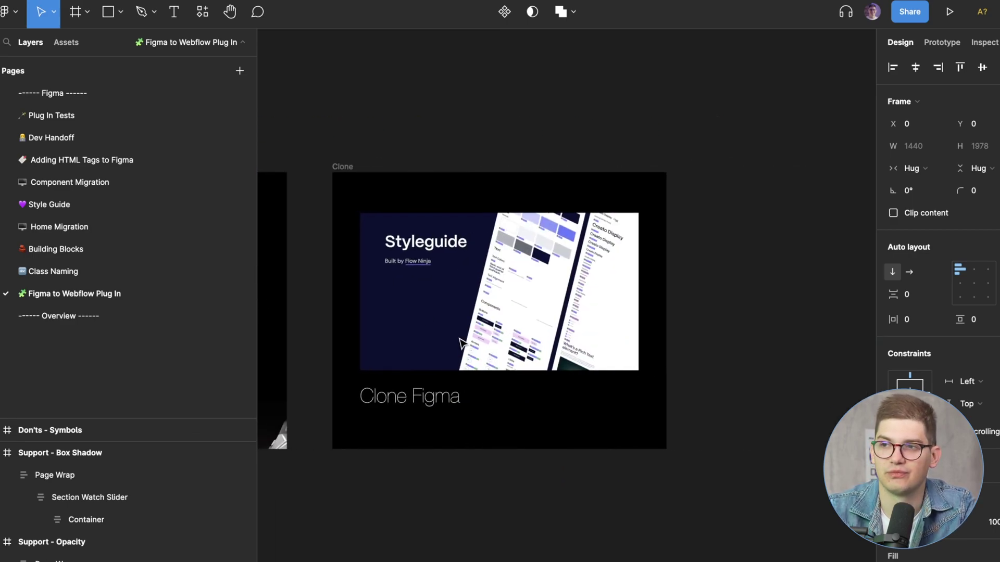
left_click(371, 321, "super")
scroll(632, 276, "up", 3)
scroll(562, 250, "left", 1)
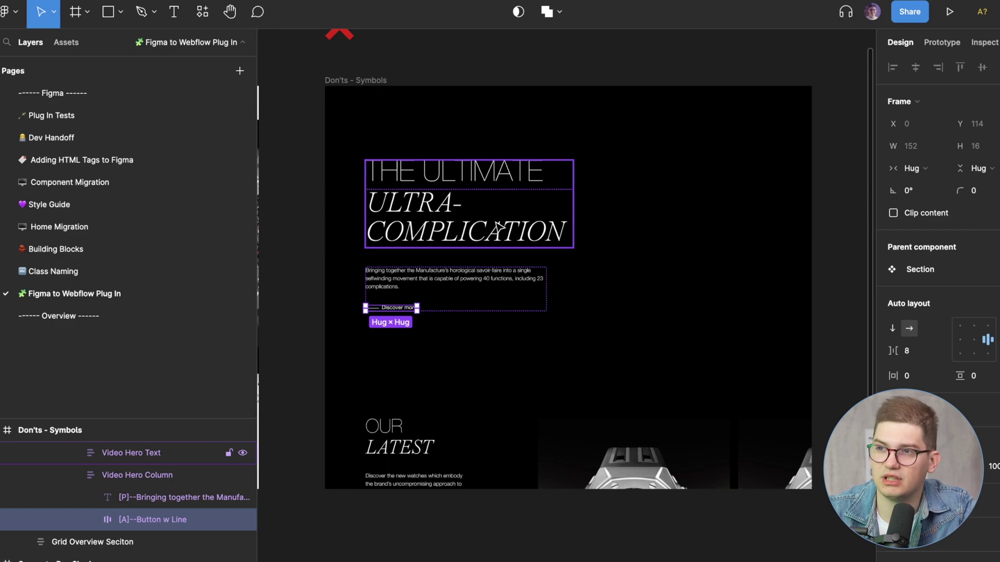
left_click(553, 116)
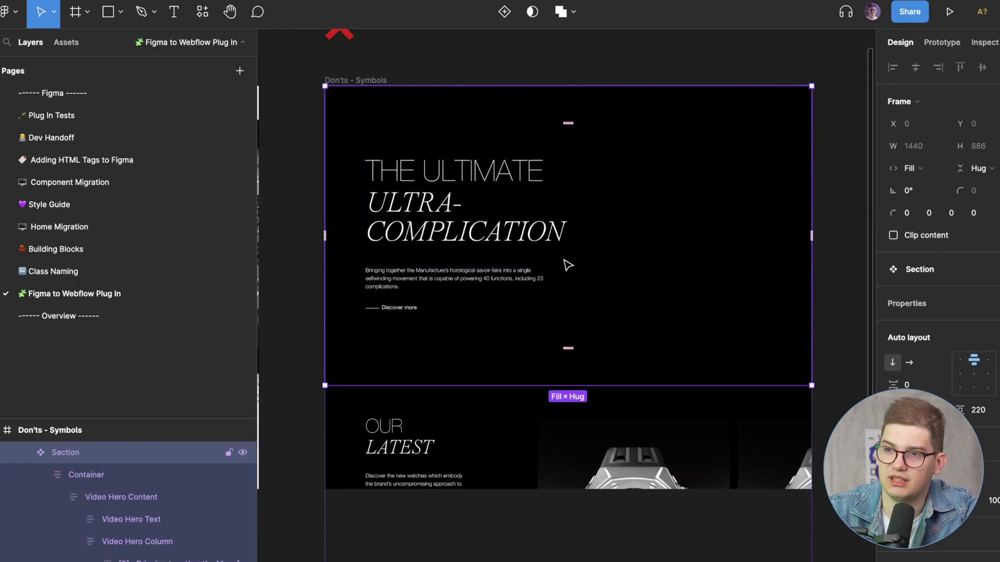
Clear the selection and view the Don'ts - Not using Autolayout frame
left_click(299, 285)
scroll(297, 283, "down", 4)
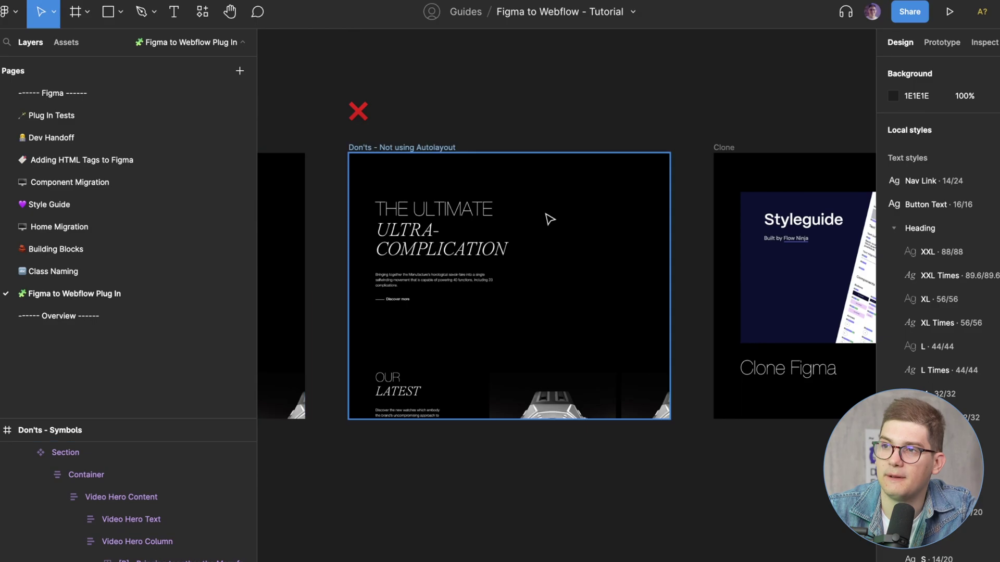
left_click(547, 216)
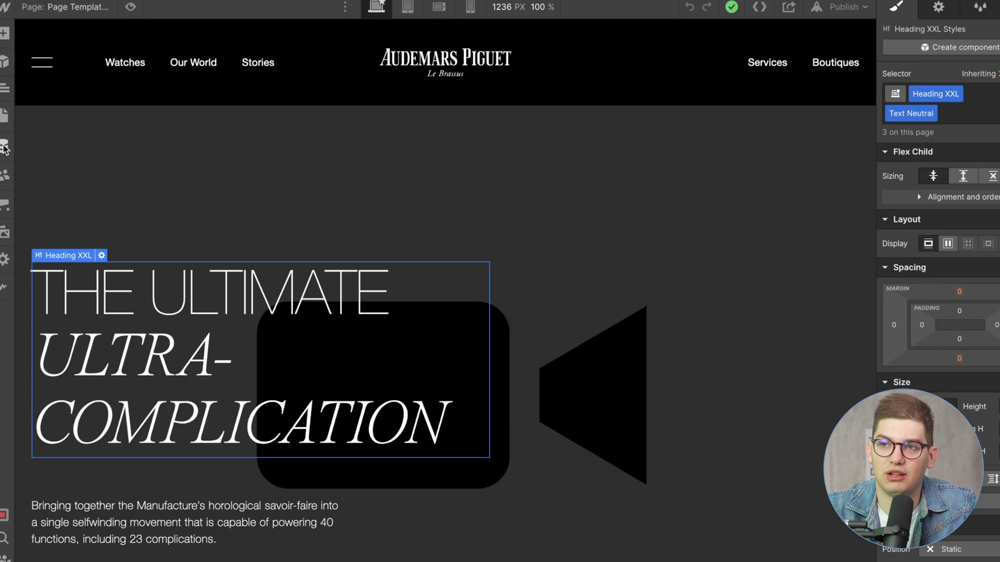
Switch to Webflow, open the Kickoff Style Guide page and review its global heading and text setup
left_click(5, 116)
left_click(79, 178)
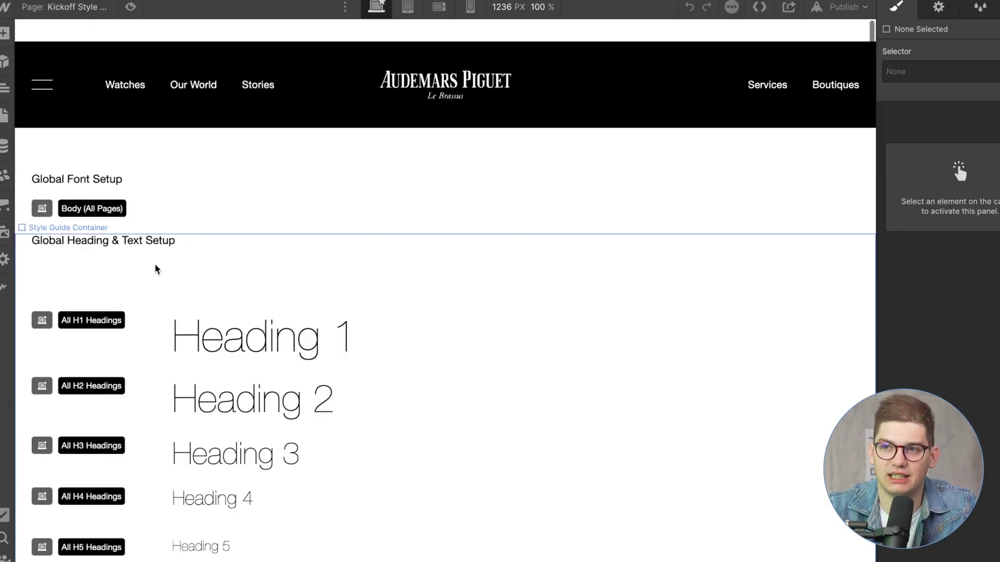
left_click(208, 338)
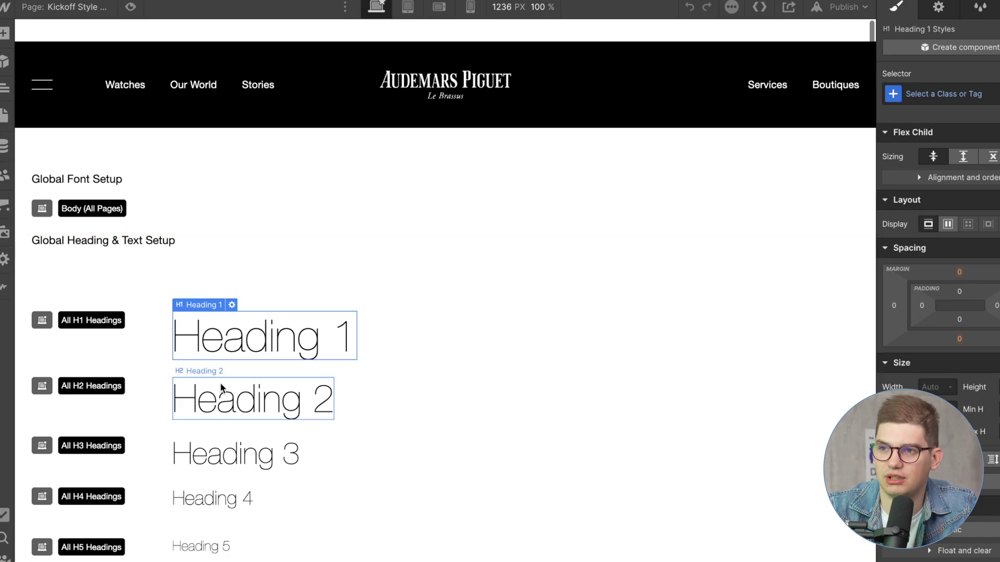
scroll(250, 393, "down", 5)
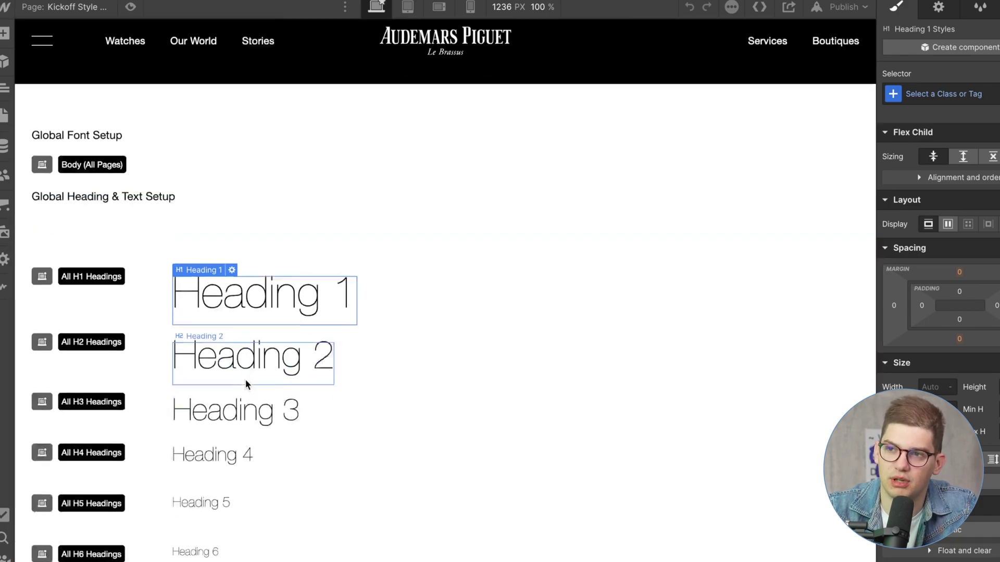
scroll(247, 489, "down", 5)
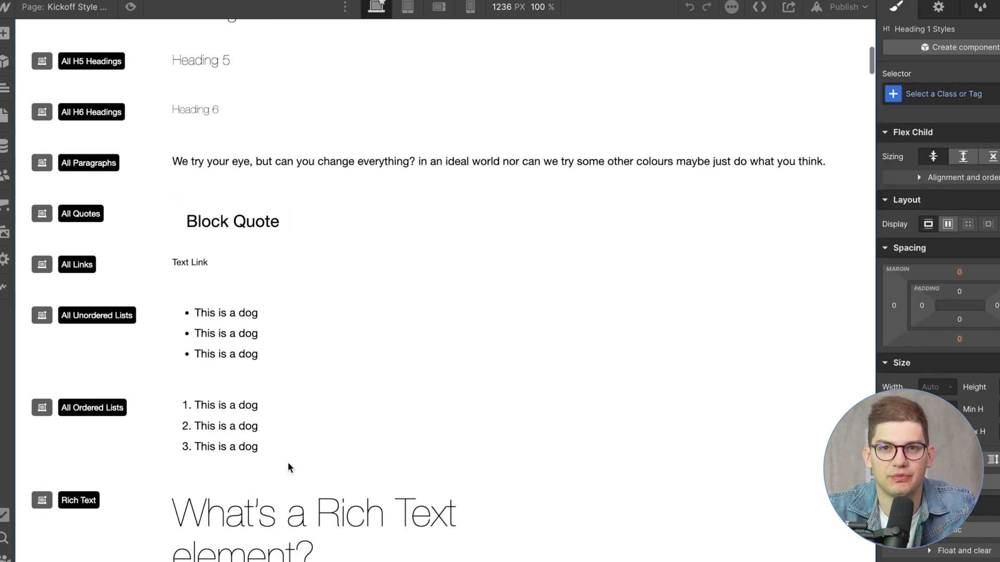
scroll(288, 463, "down", 3)
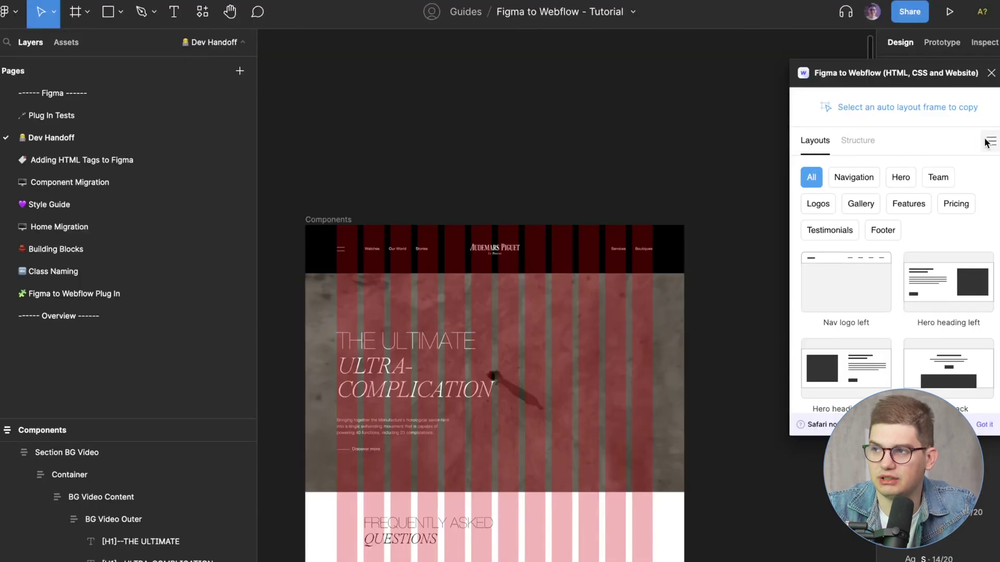
Open the Figma to Webflow plugin's main menu in Figma and return to Webflow to review the Kickoff Style Guide page
left_click(989, 141)
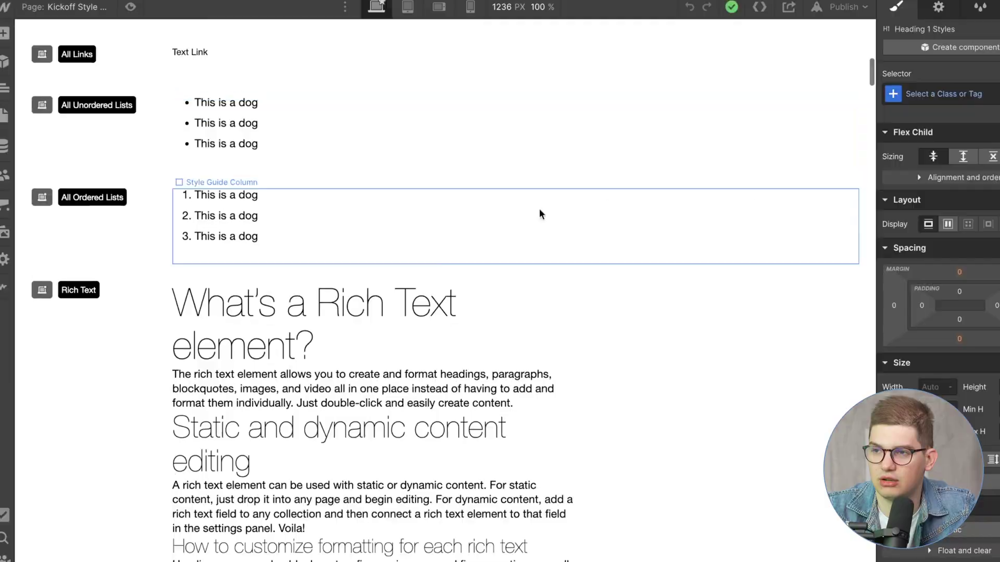
scroll(417, 281, "down", 5)
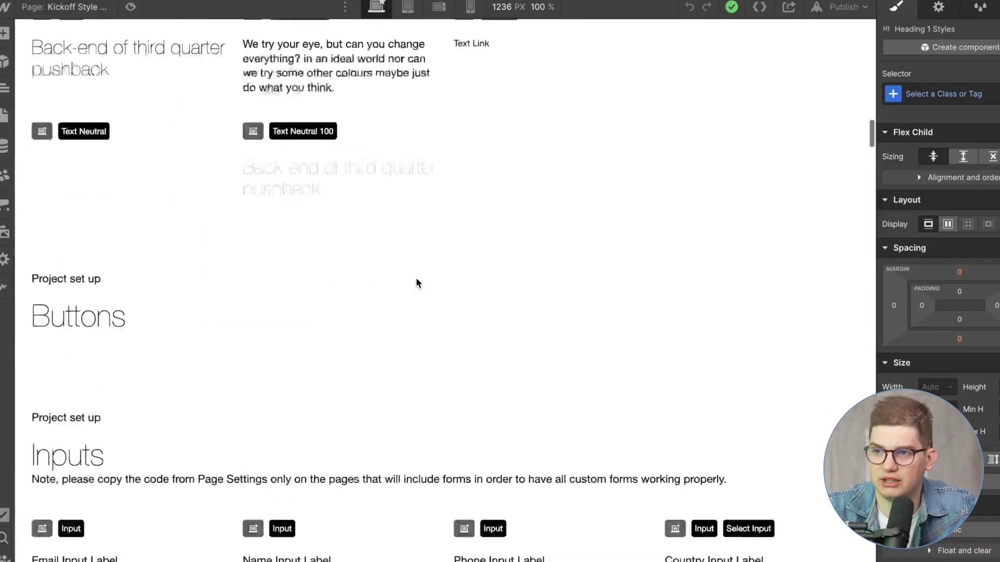
scroll(416, 281, "up", 20)
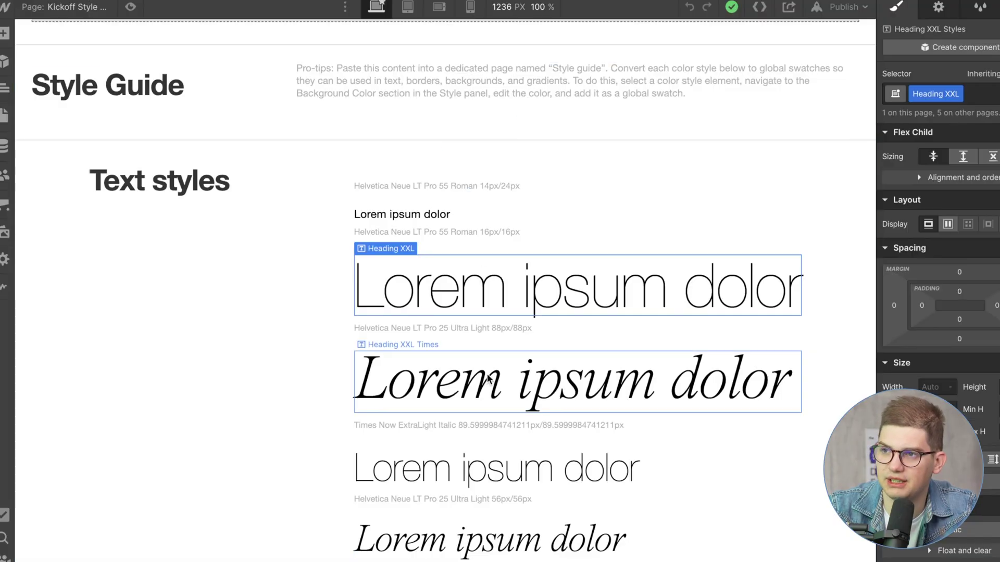
Inspect the Heading XXL Times sample, try renaming the Heading XXL class to Heading/XXL and undo the rename
left_click(465, 393)
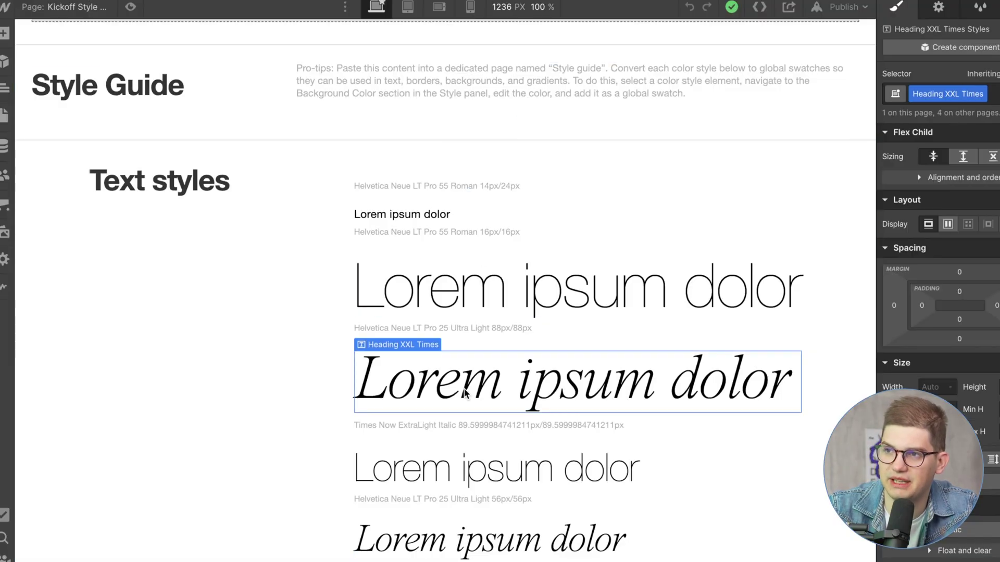
left_click(416, 215)
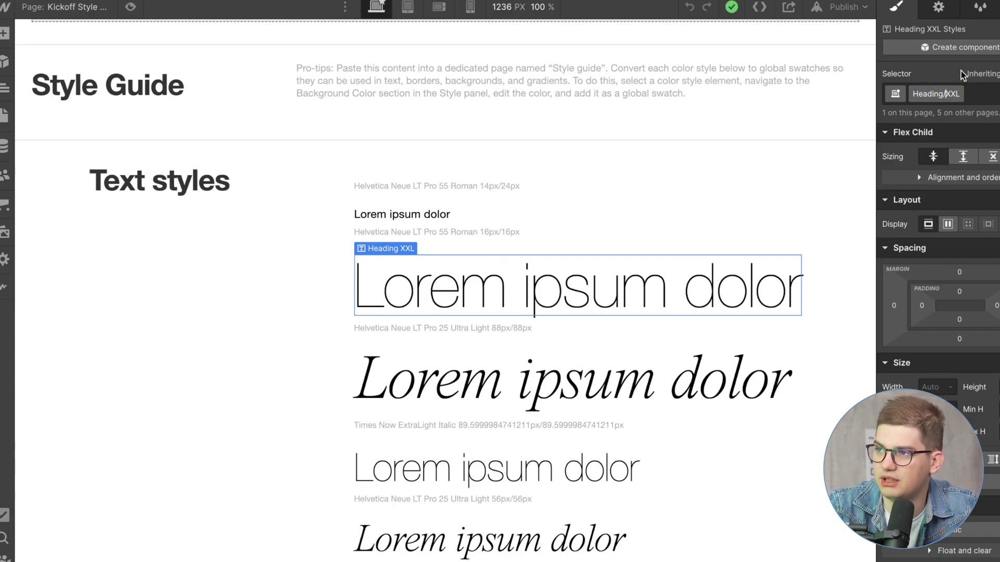
key("ctrl+z")
left_click(257, 331)
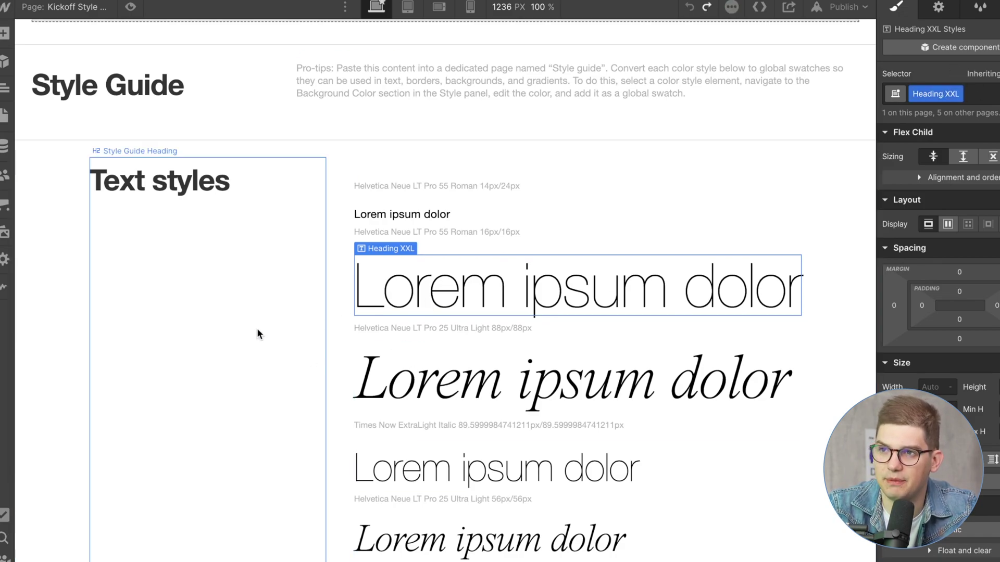
Review the style guide's remaining text and color styles and open the Page Template page with its hero section
scroll(257, 333, "down", 15)
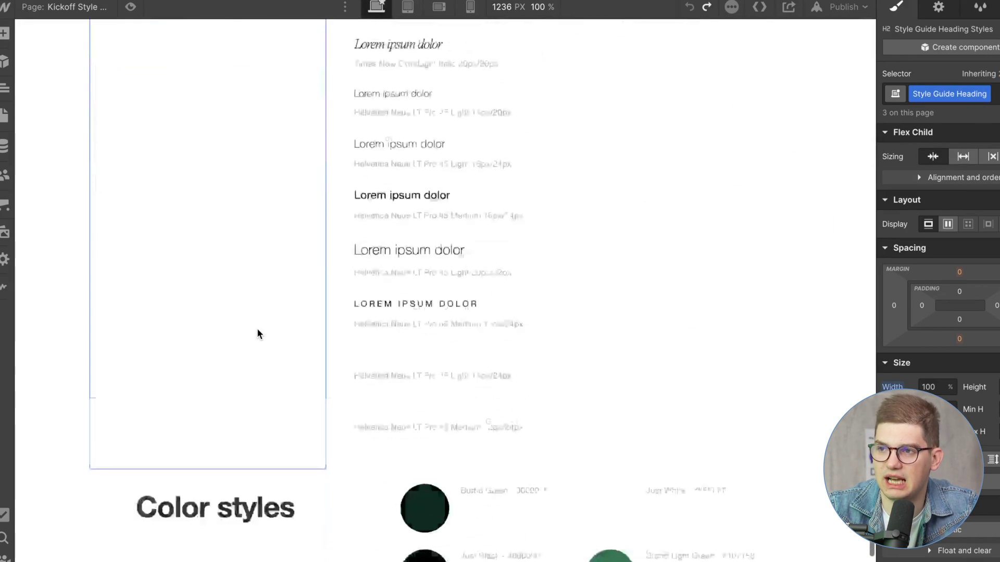
left_click(4, 114)
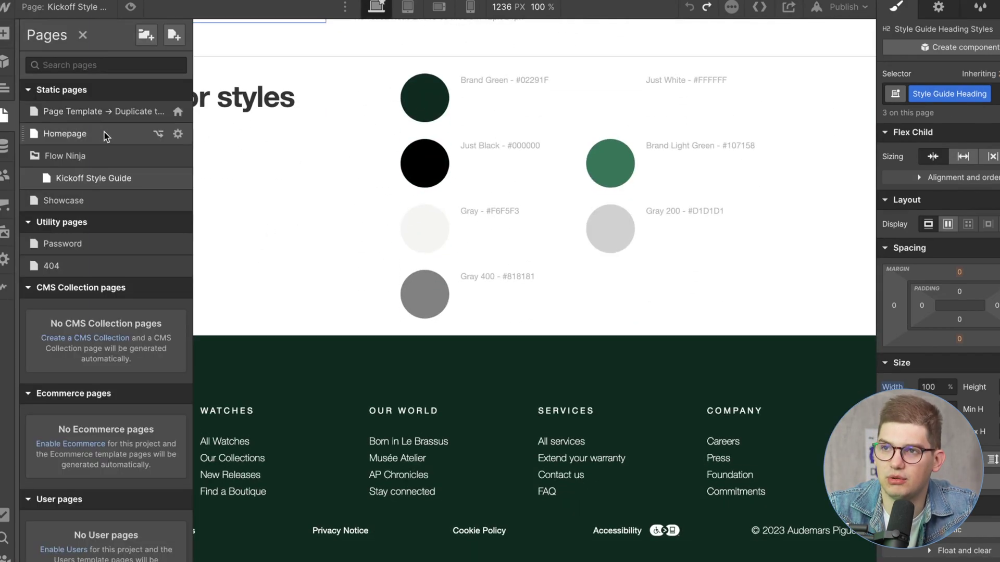
left_click(93, 112)
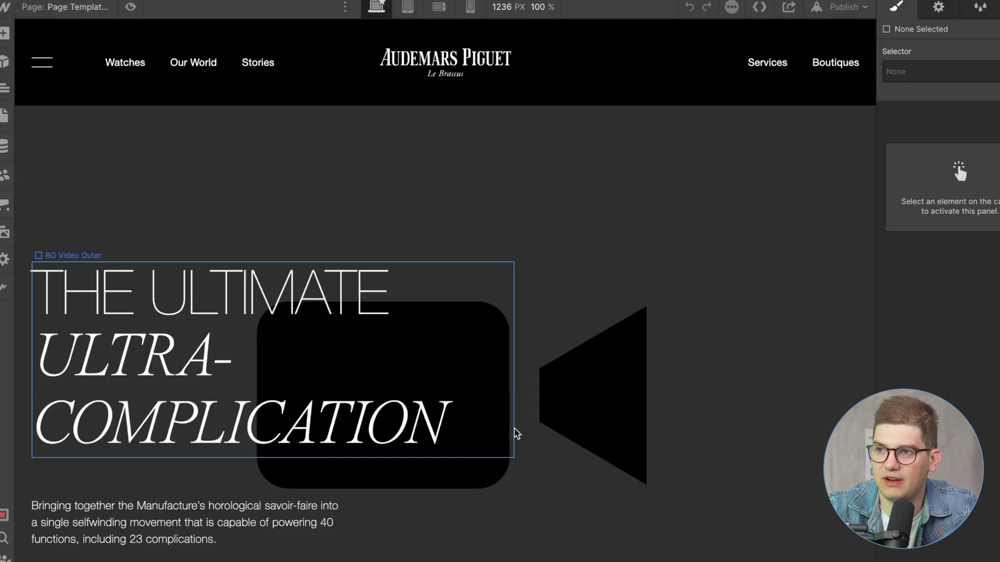
left_click(422, 326)
key("z")
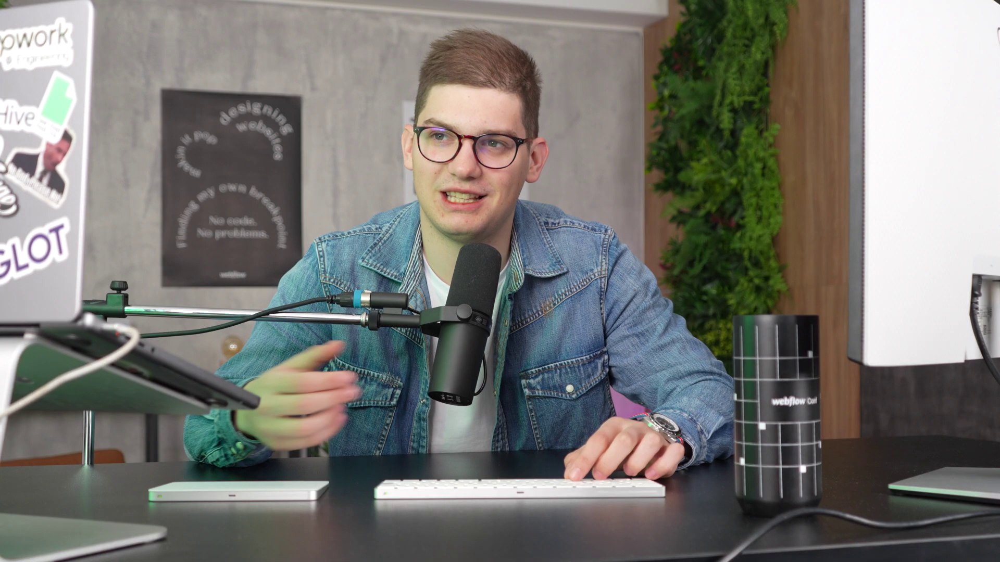
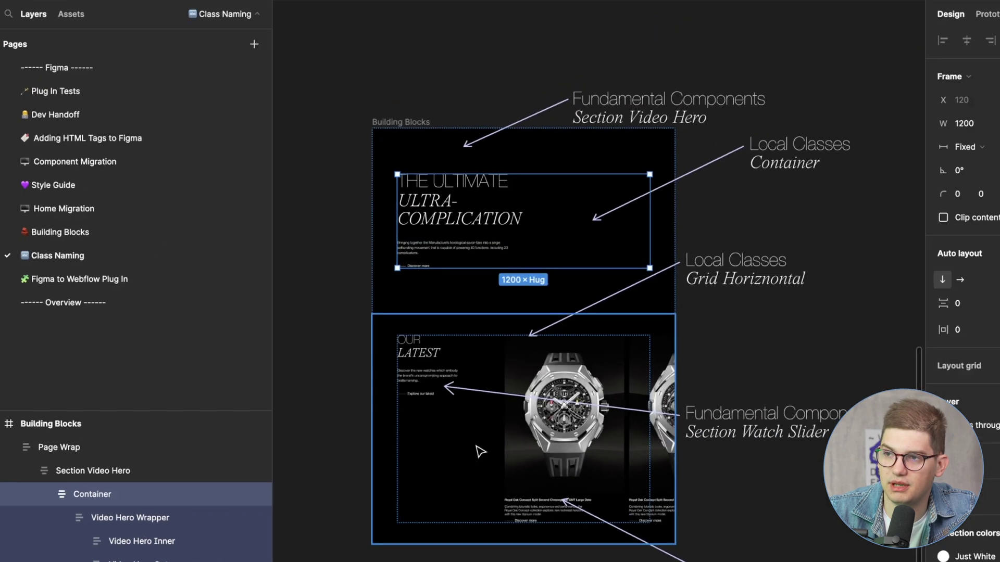
Examine the Building Blocks diagram, the Class Naming Helpers and the Fundamental Component Classes examples on Figma's Class Naming page
left_click(698, 382)
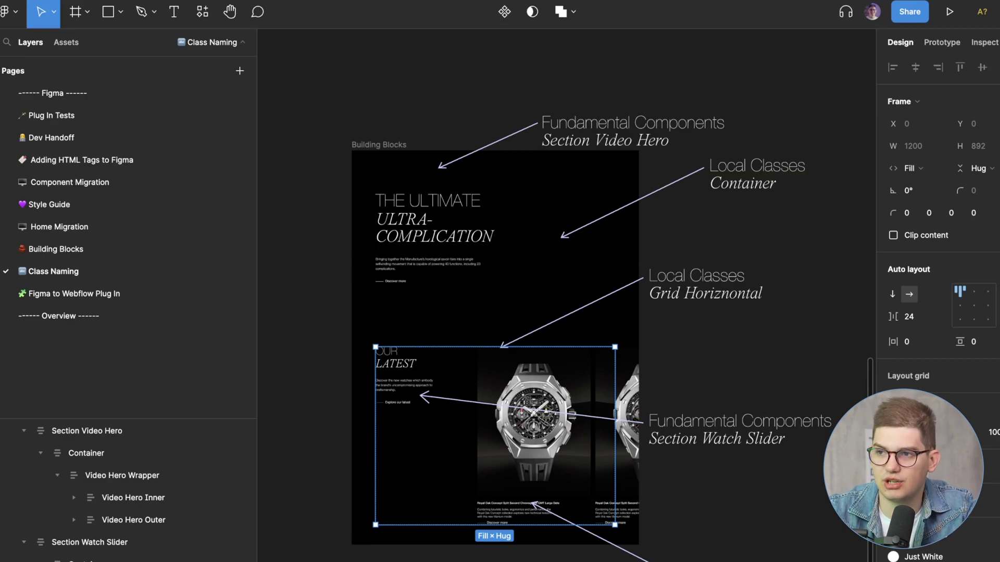
scroll(530, 440, "down", 3)
scroll(529, 440, "right", 10)
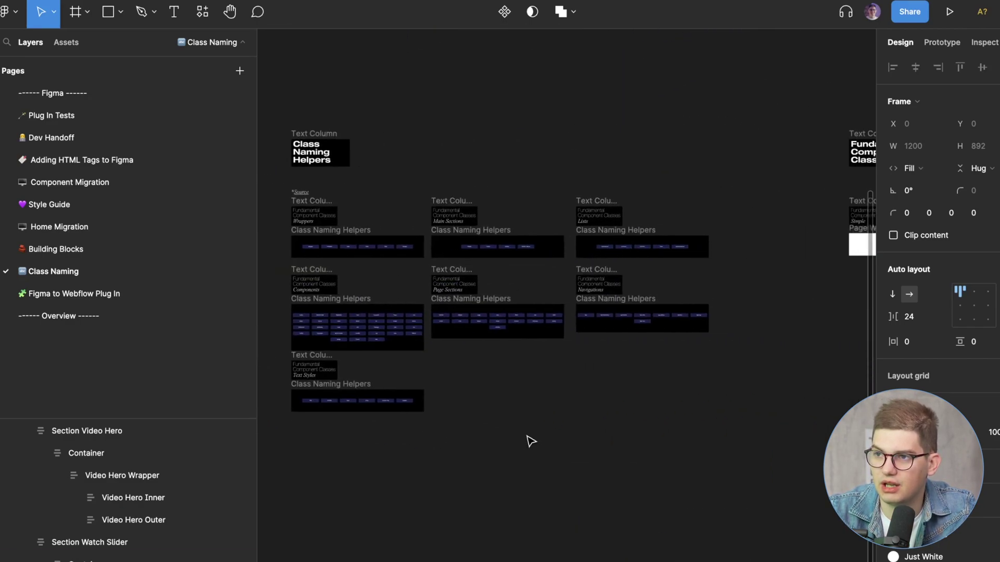
scroll(530, 442, "right", 15)
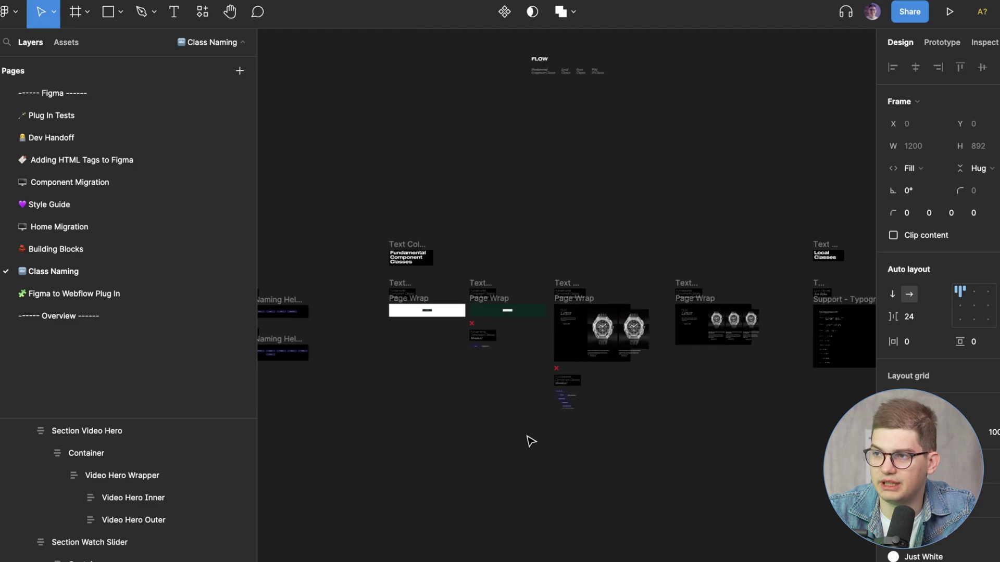
Select the Component Variants Page Wrap and drill down through its Container to the Grid Horizontal layer, expanding its children
left_click(506, 324)
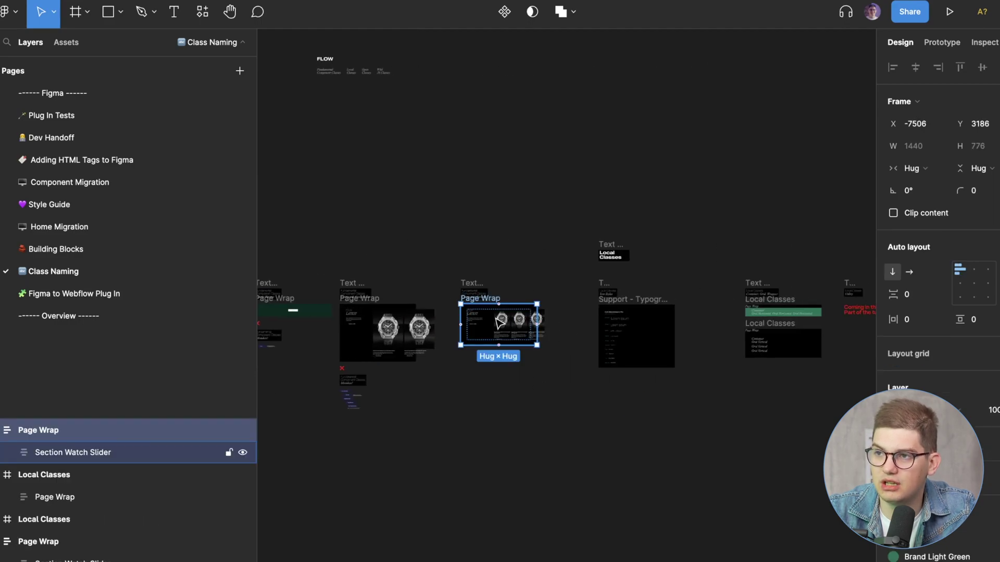
scroll(474, 319, "up", 5)
double_click(478, 324)
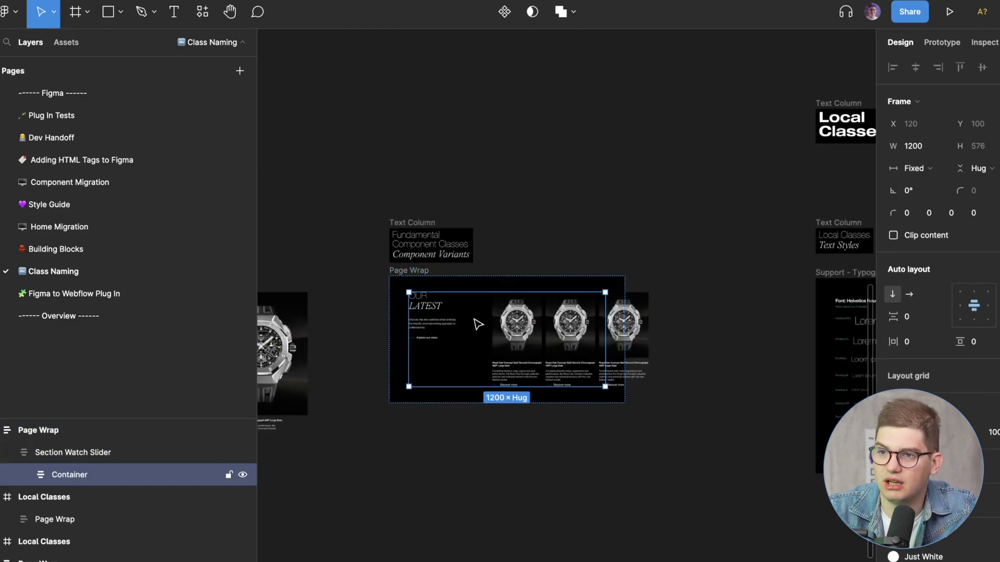
double_click(510, 339)
left_click(40, 497)
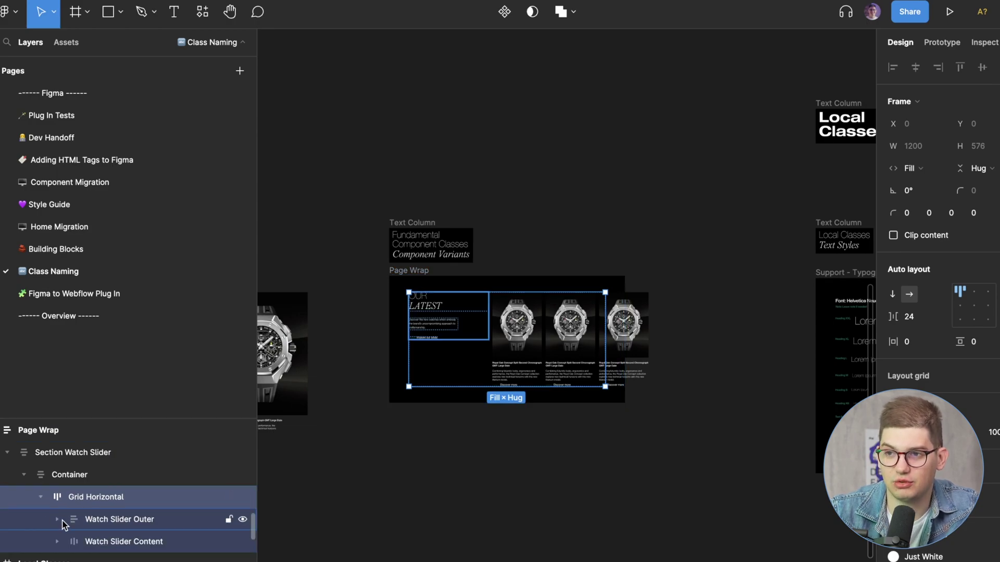
Inspect the Watch Slider Outer and Watch Slider Content layers and select the Column nested in Watch Slider Outer
left_click(92, 523)
left_click(90, 542)
left_click(58, 520)
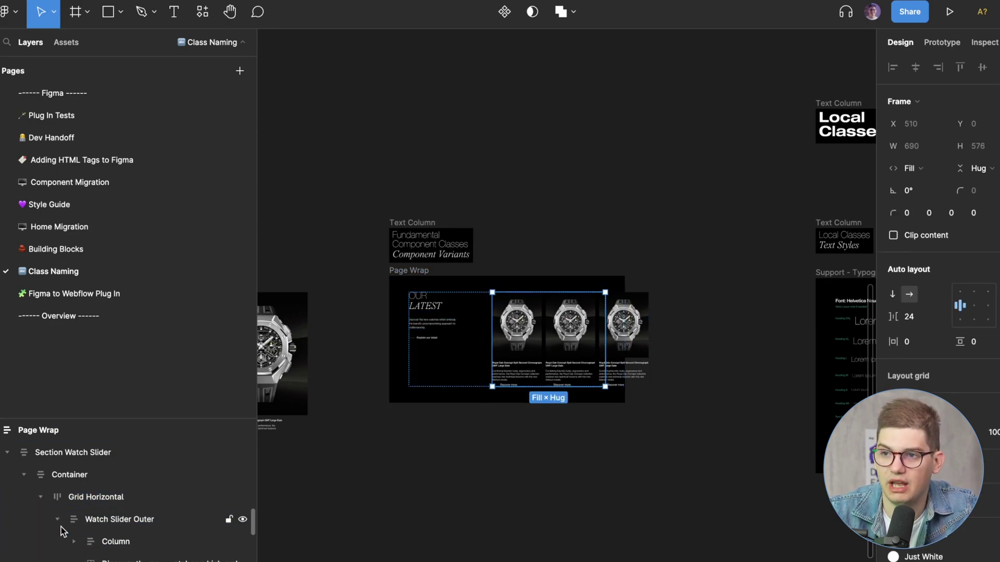
left_click(105, 541)
scroll(157, 494, "down", 3)
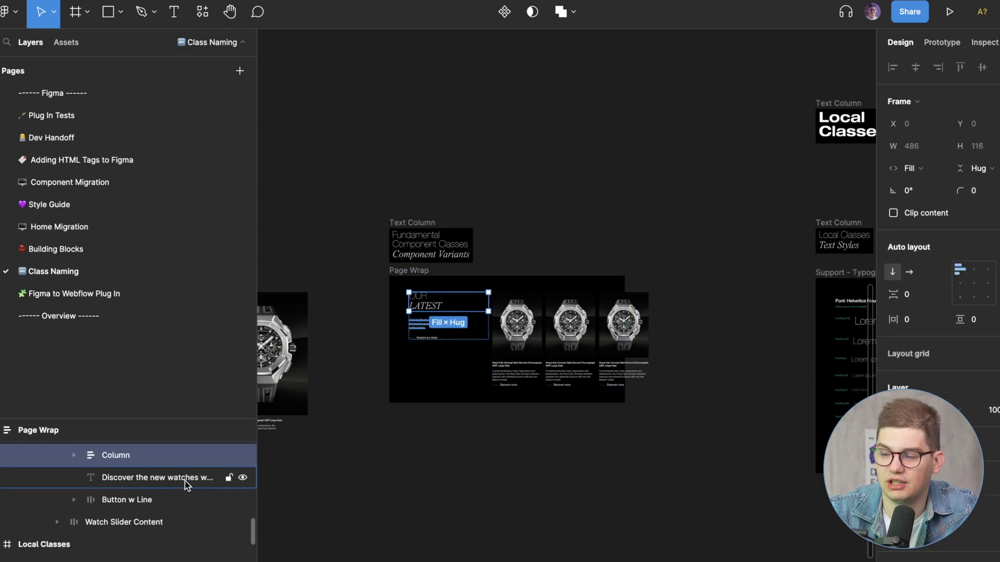
Select the Watch Slider Outer text block of the Component Variants example on the canvas
left_click(436, 331)
scroll(436, 331, "up", 3)
left_click(458, 350)
scroll(456, 350, "down", 5)
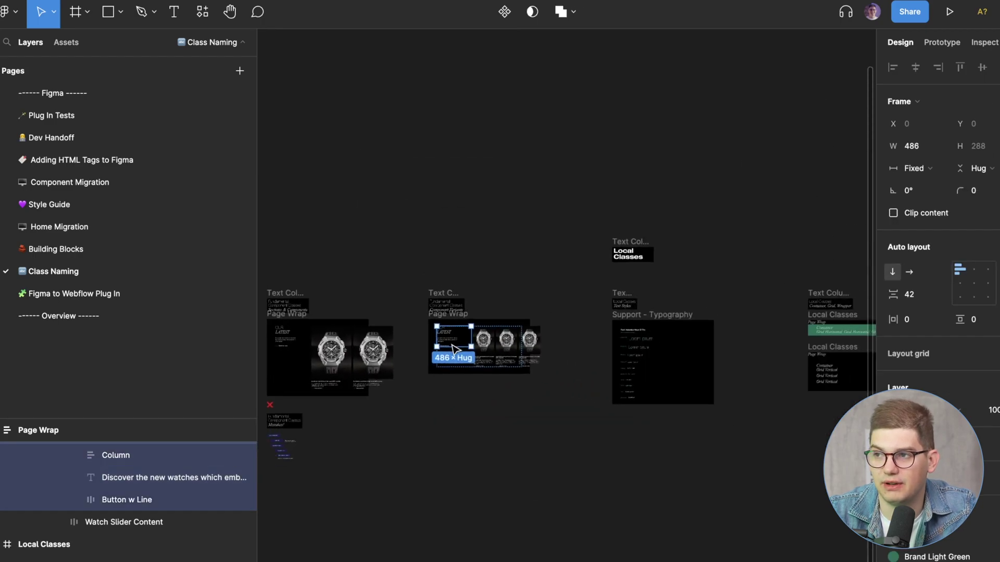
Go to the Building Blocks page and select the Section Grid Vertical frame inside its Page Wrap example
scroll(459, 350, "left", 15)
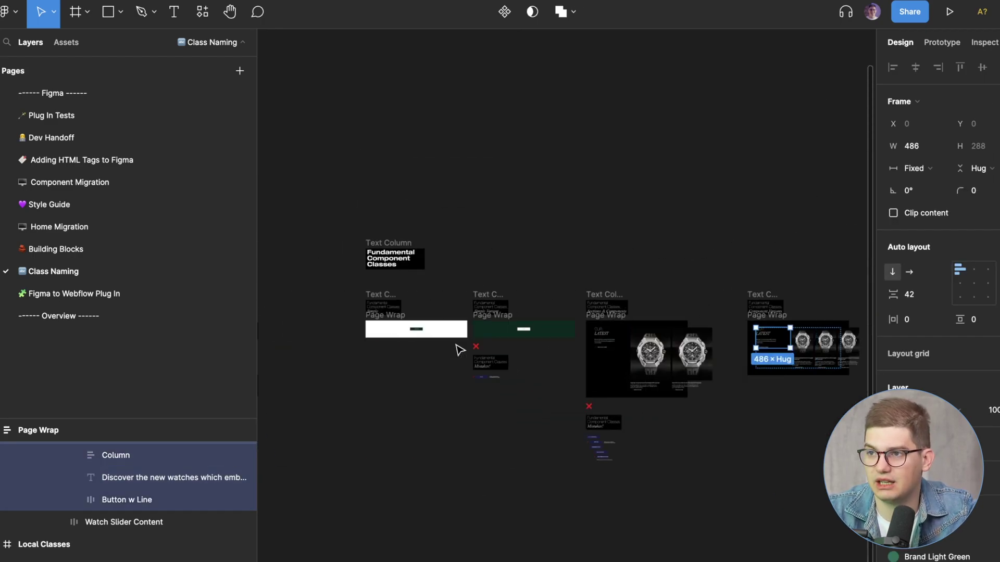
scroll(520, 354, "up", 2)
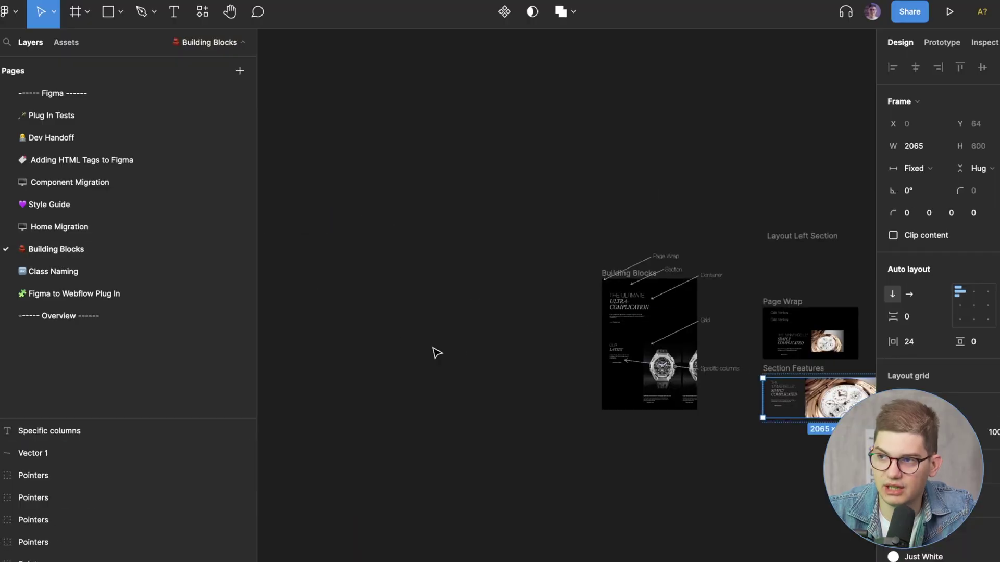
scroll(435, 351, "right", 5)
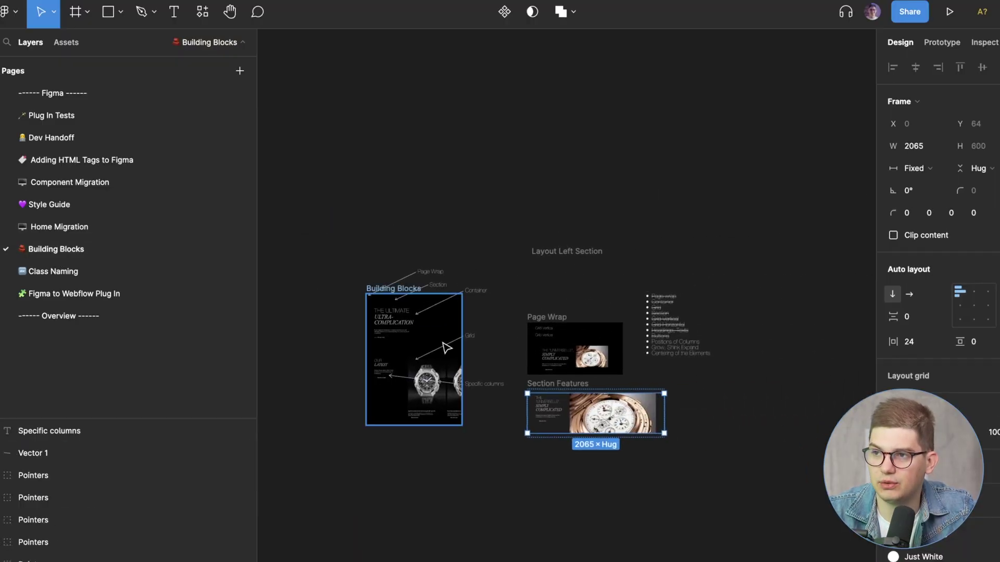
scroll(447, 348, "up", 5)
scroll(447, 348, "right", 5)
scroll(446, 347, "up", 3)
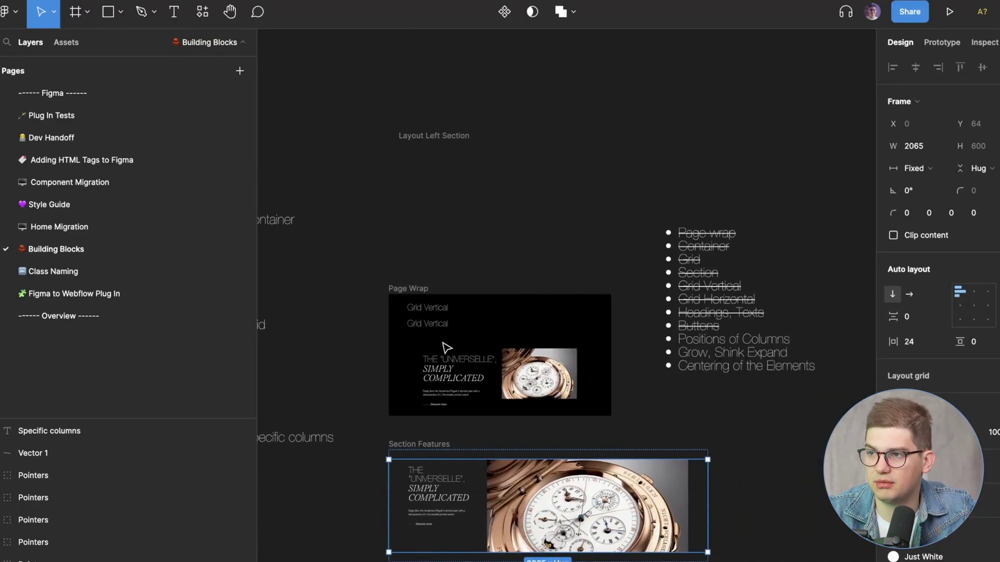
scroll(447, 348, "left", 5)
left_click(696, 305)
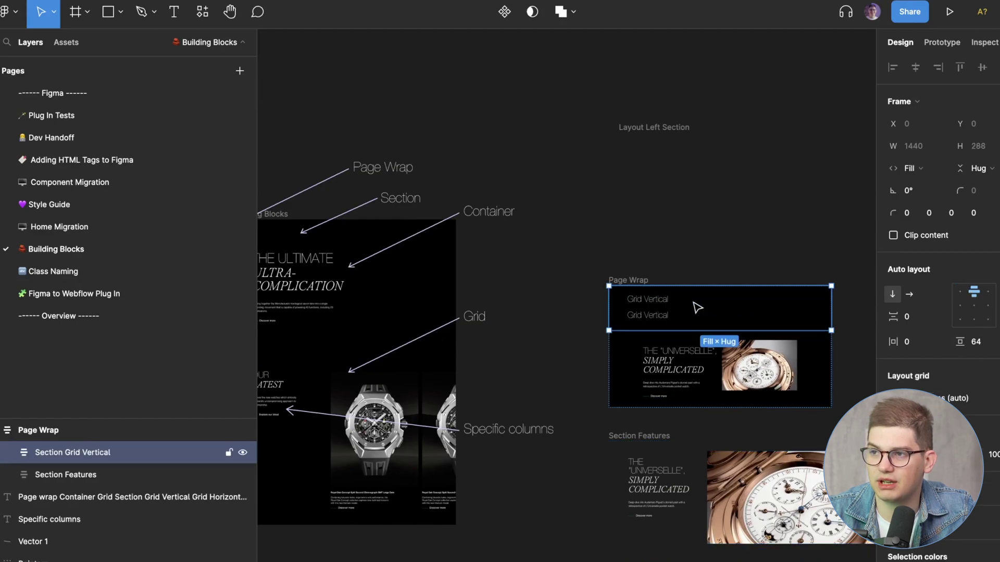
Inspect the Page Wrap layer and its Section Grid Vertical child, expanding that section's contents
scroll(698, 306, "right", 3)
scroll(698, 307, "up", 5)
scroll(698, 307, "left", 4)
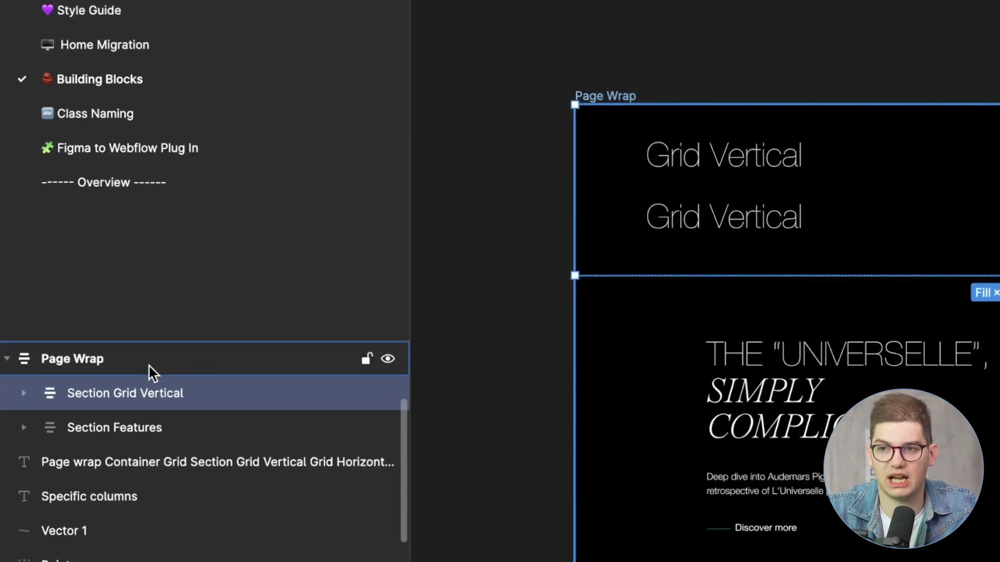
left_click(149, 366)
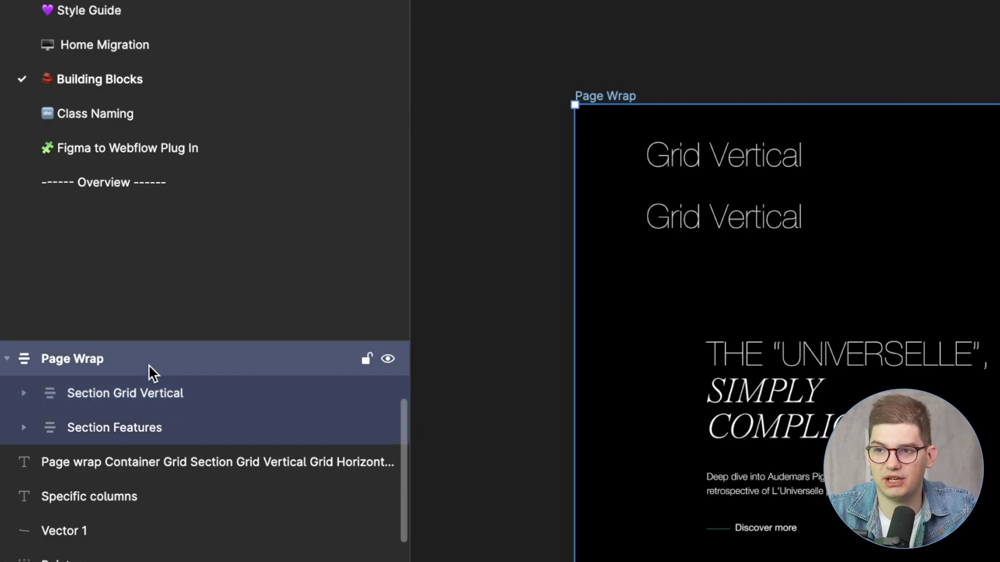
left_click(109, 396)
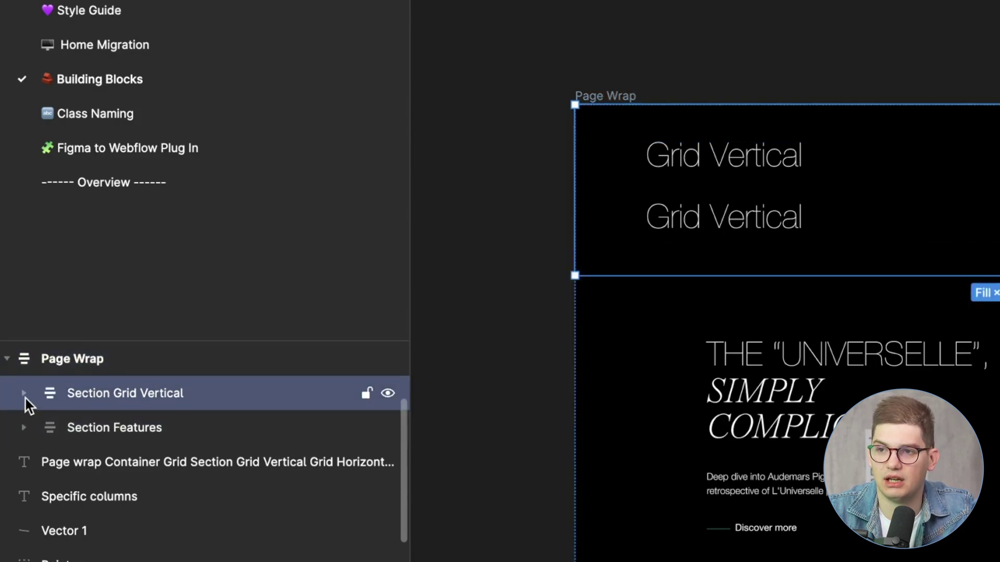
left_click(25, 396)
Rename the Section Grid Vertical layer to "Section [Component Name]"
double_click(120, 394)
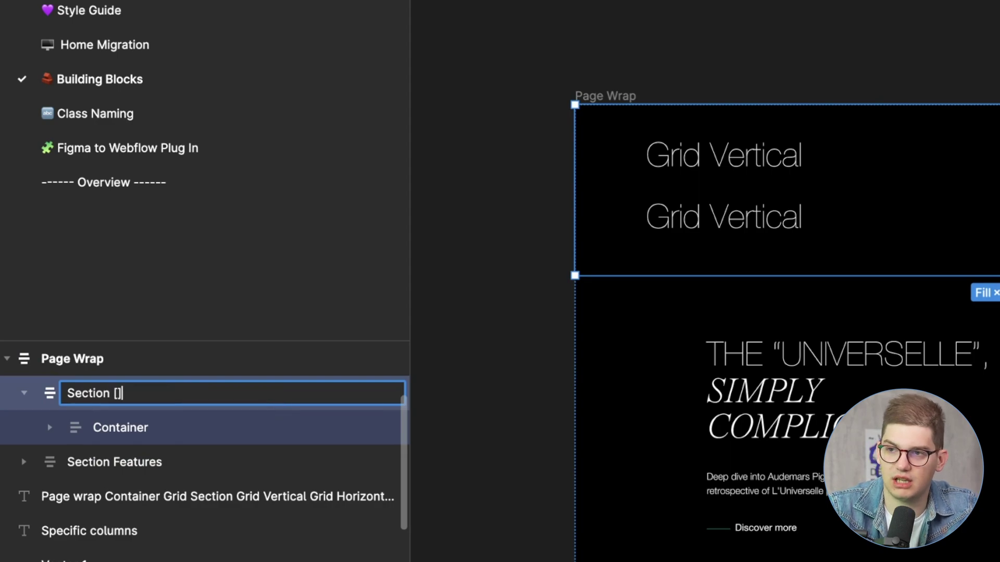
type("Section [Comp")
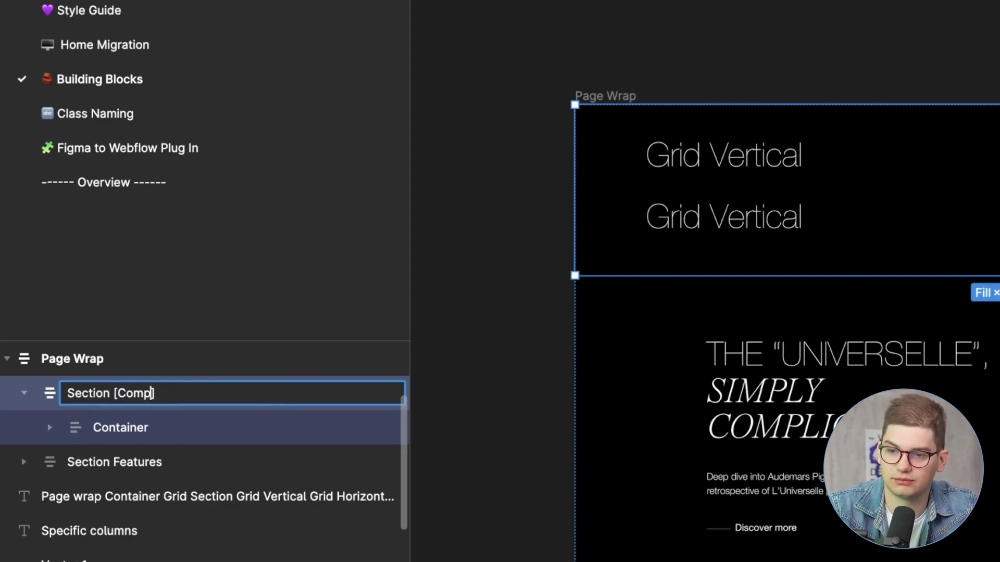
type("onent Name]")
key("Return")
double_click(116, 393)
left_click(114, 394)
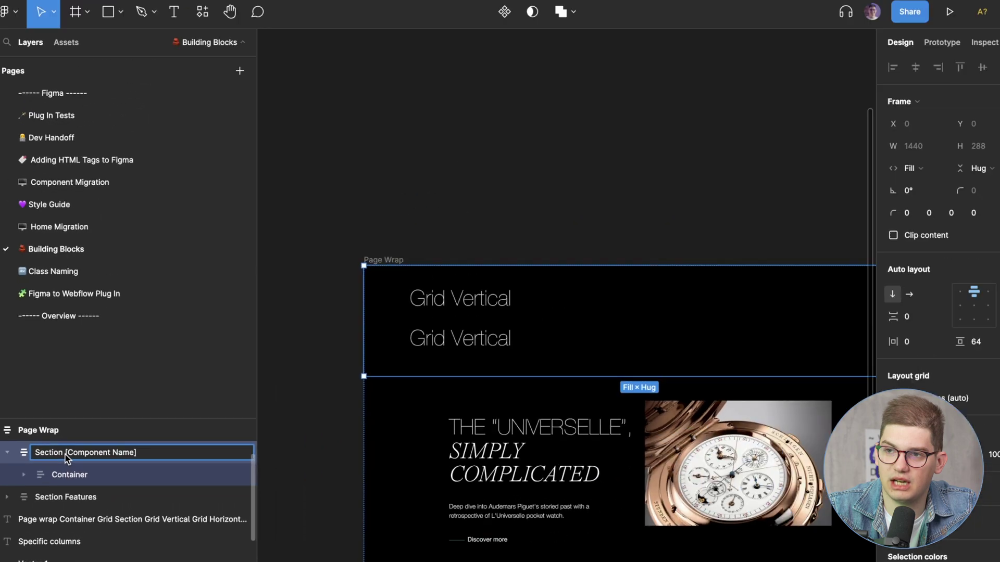
Select the Container in Section [Component Name], check its edges against the layout grid, and hide the grid again
left_click(125, 475)
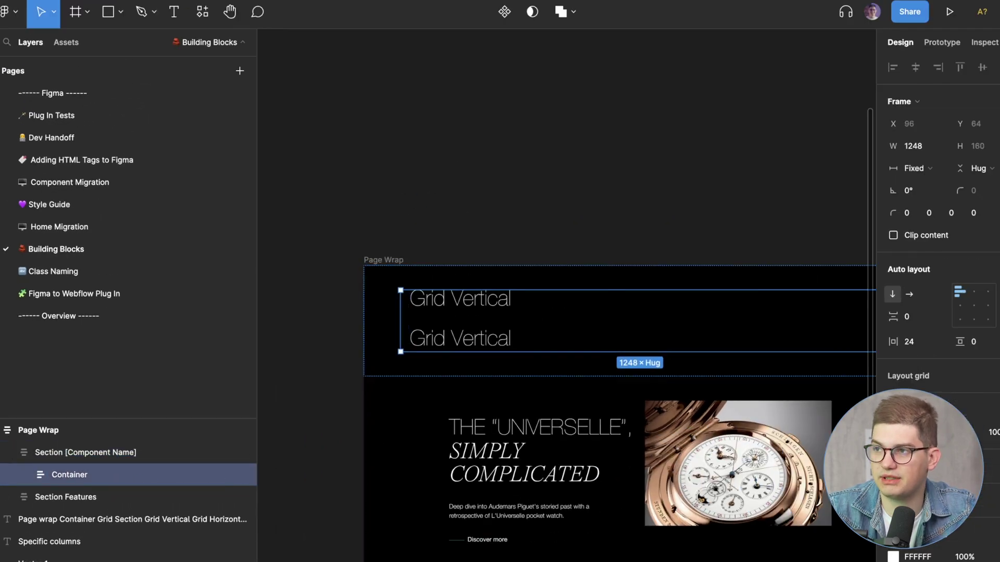
scroll(817, 351, "right", 5)
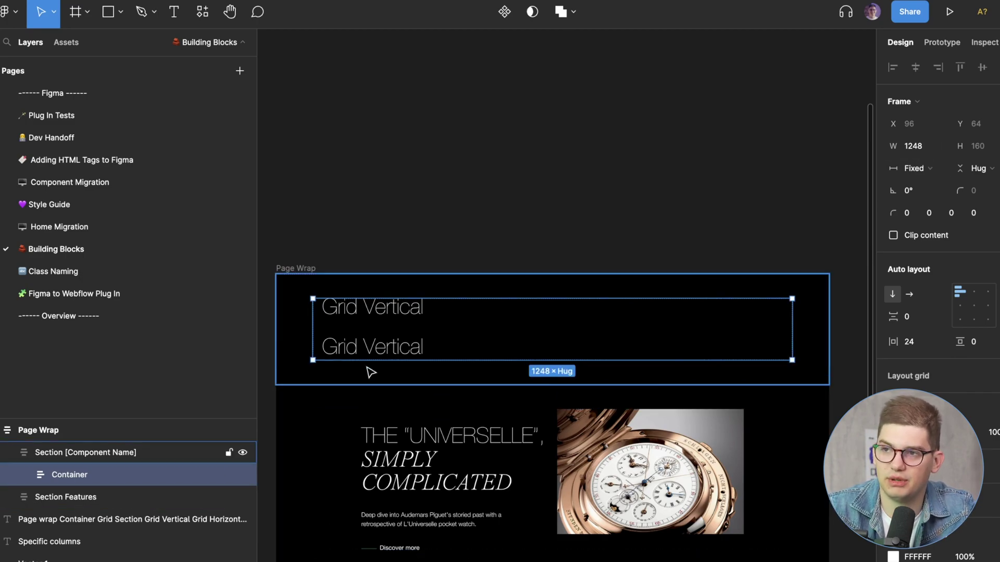
key("ctrl+g")
scroll(339, 324, "up", 5)
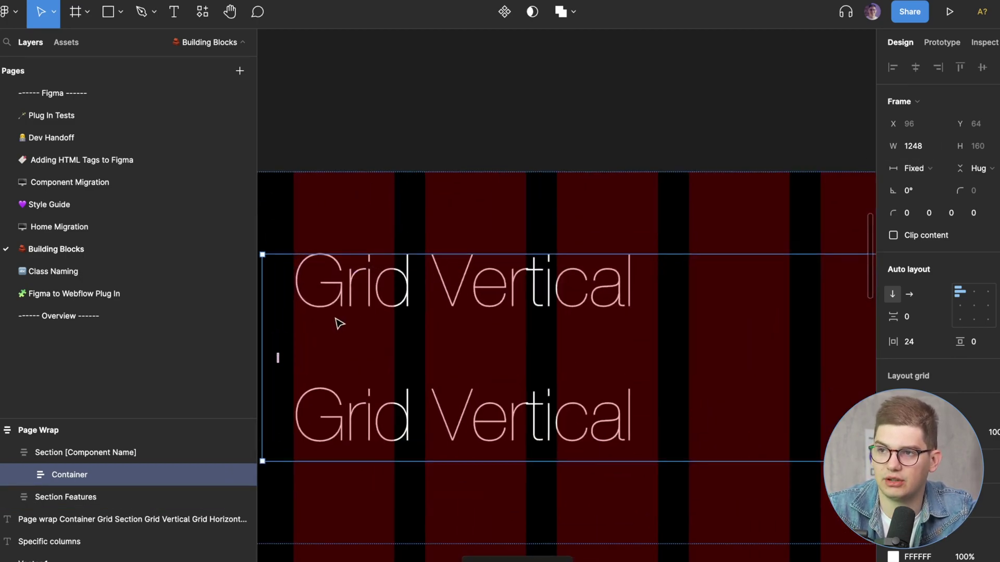
scroll(304, 319, "down", 2)
scroll(297, 308, "down", 2)
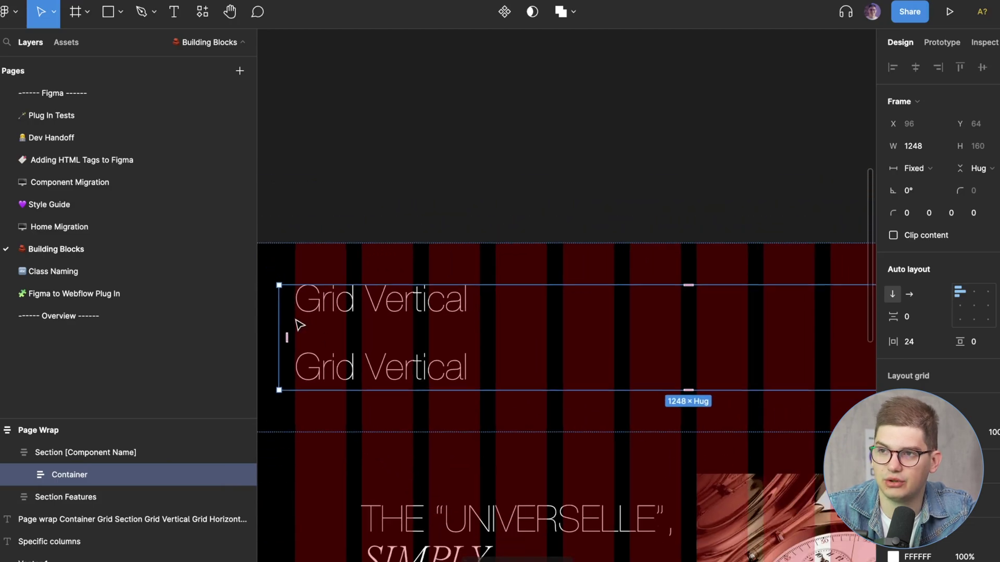
key("ctrl+shift+4")
Expand the Container, select its Grid Vertical layer and examine its auto layout direction and alignment
left_click(20, 475)
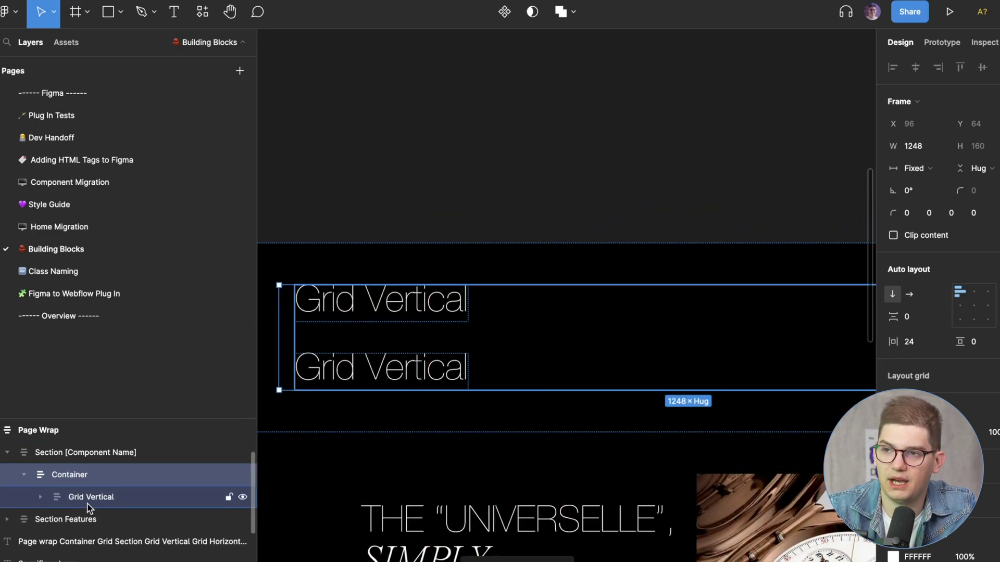
left_click(145, 489)
scroll(620, 348, "down", 3)
scroll(620, 347, "right", 1)
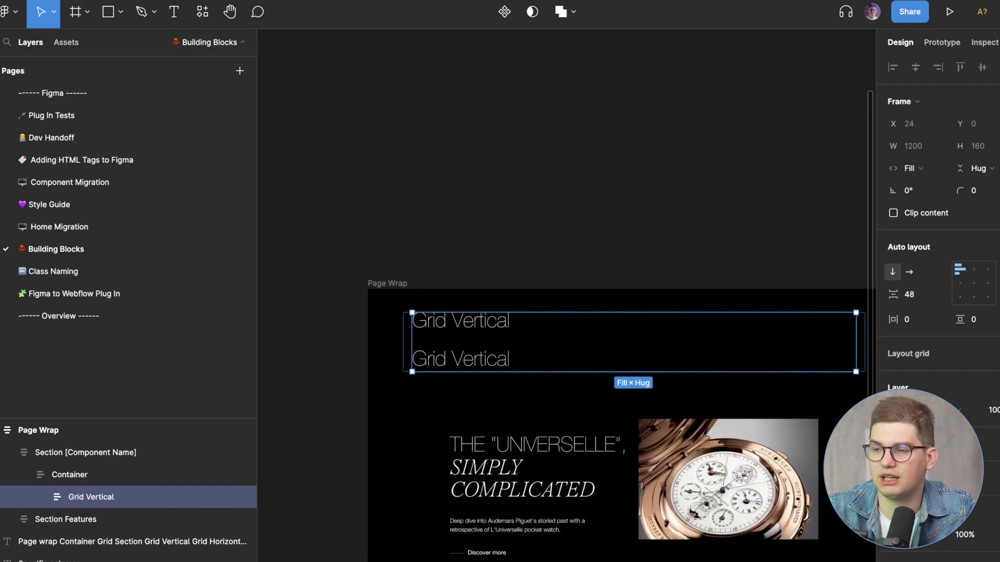
scroll(692, 292, "right", 2)
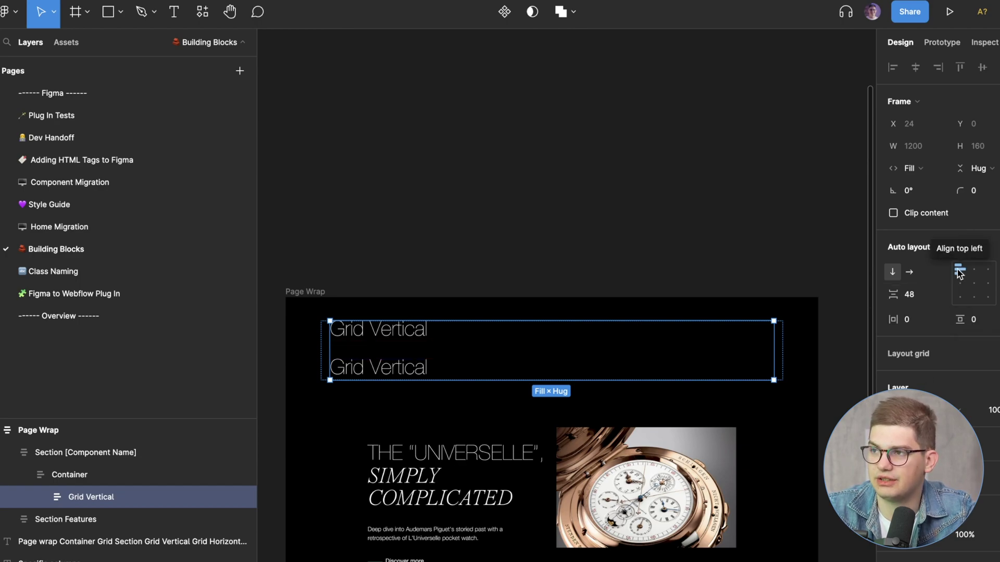
scroll(366, 345, "down", 2)
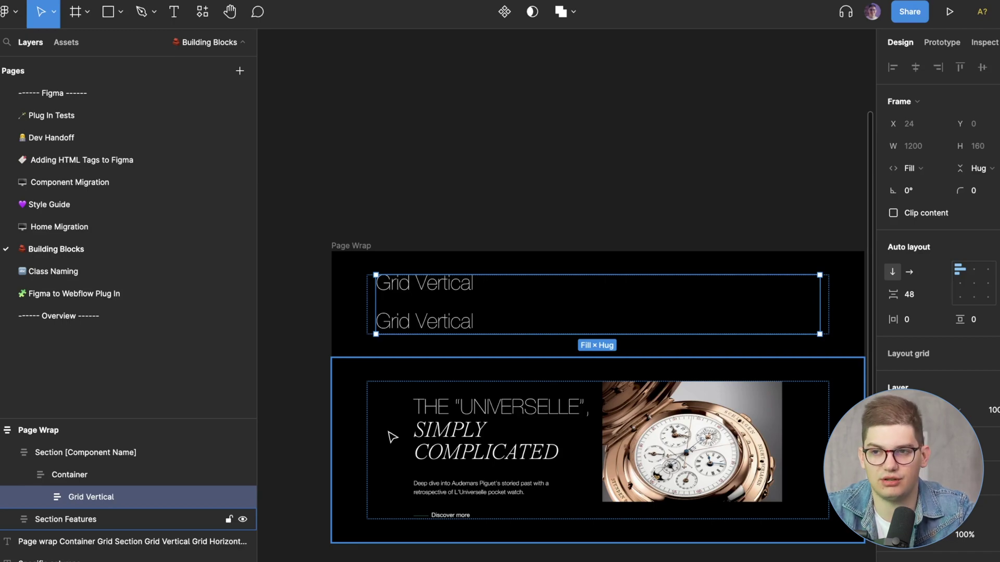
Expand the Grid Vertical layer and inspect its two nested text layers
left_click(40, 497)
left_click(92, 521)
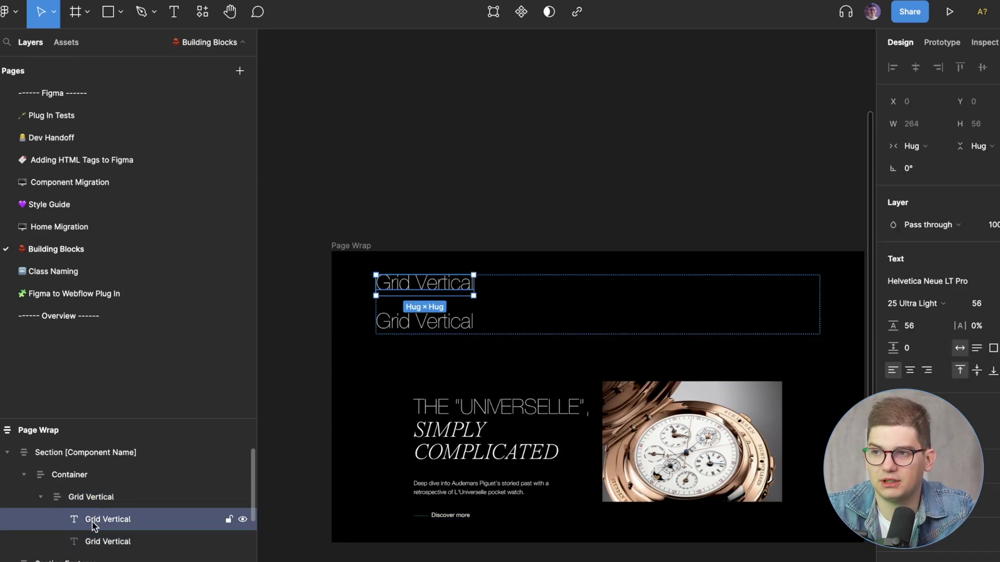
left_click(93, 542)
Drill down through Section Features and its Container to select the Grid Horizontal layer
left_click(447, 480)
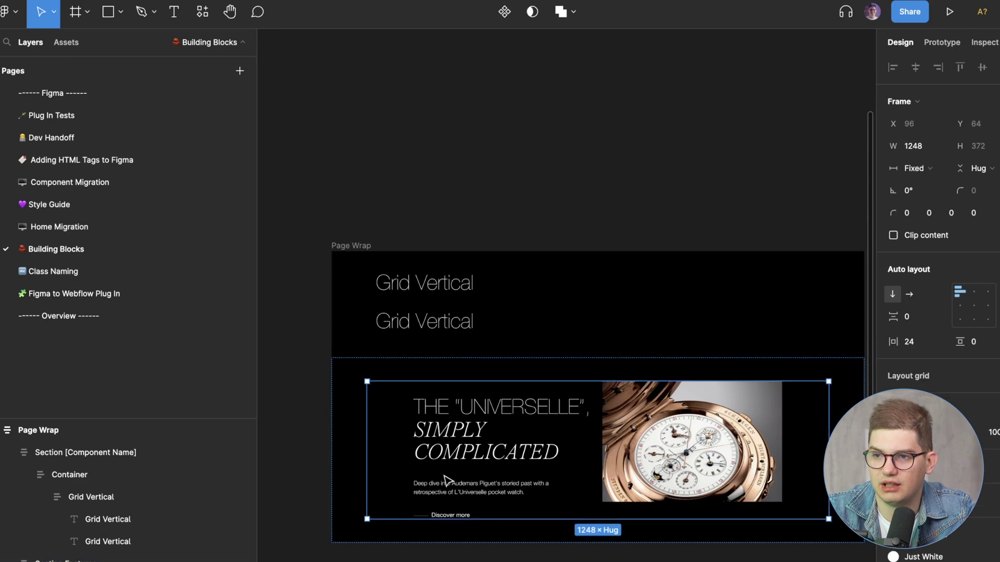
scroll(120, 536, "down", 2)
left_click(92, 513)
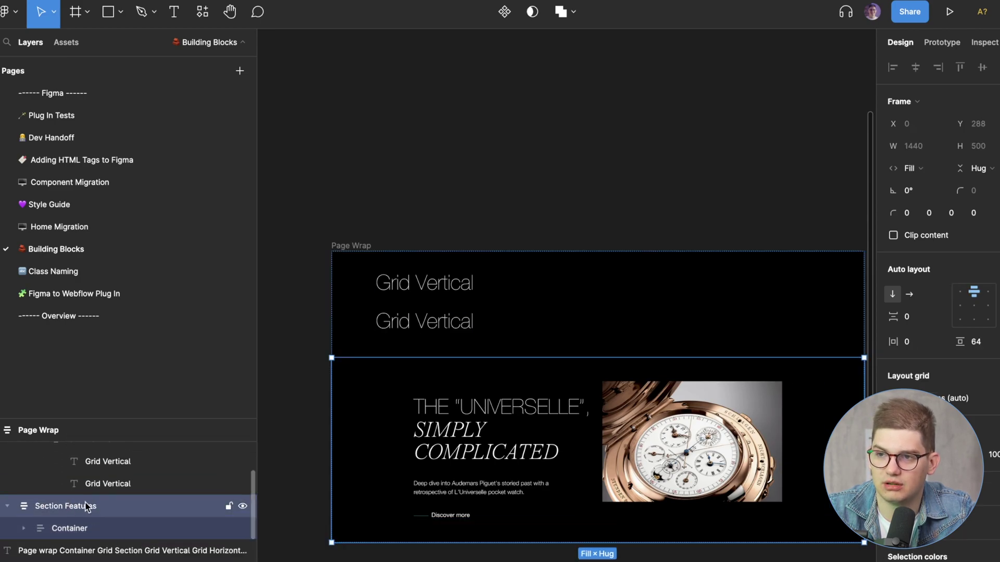
left_click(24, 528)
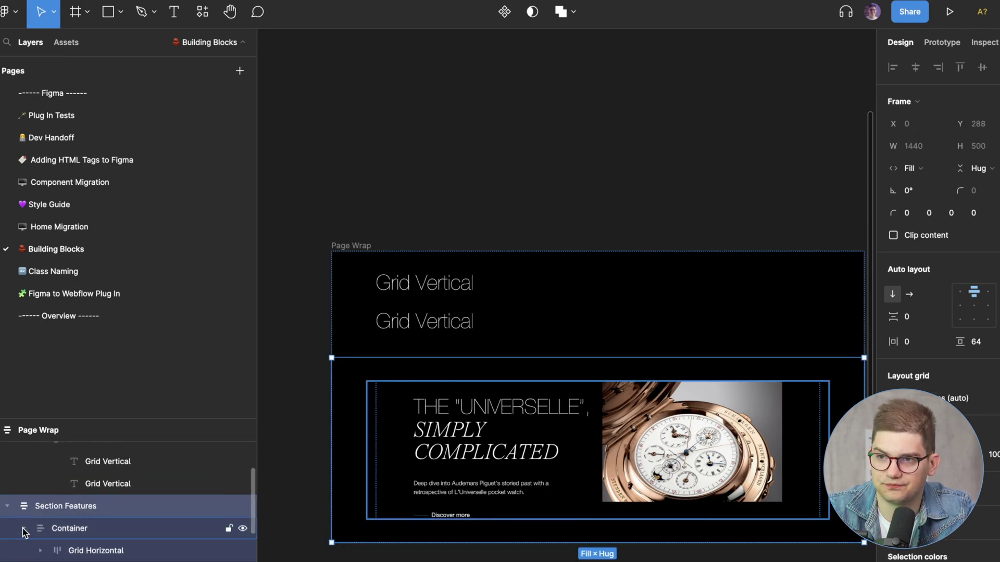
left_click(63, 530)
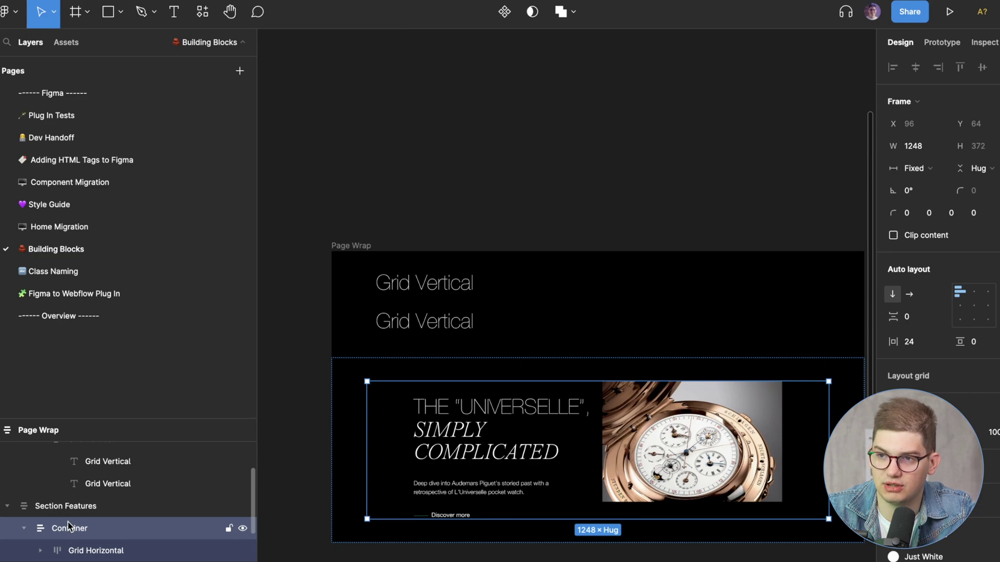
left_click(73, 551)
scroll(461, 441, "right", 3)
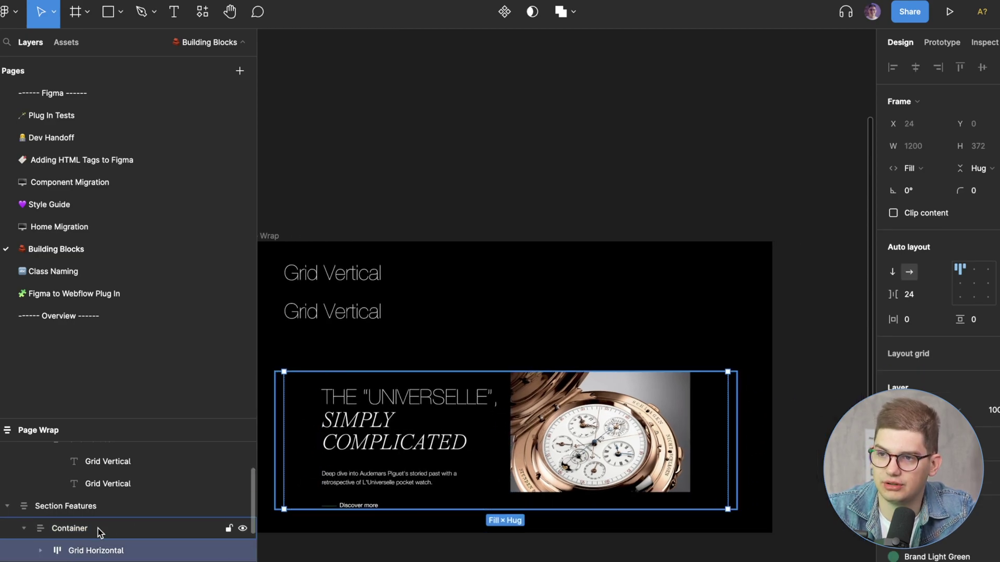
Expand Grid Horizontal and inspect its first Grid Gap and the text column beside the watch image
left_click(41, 550)
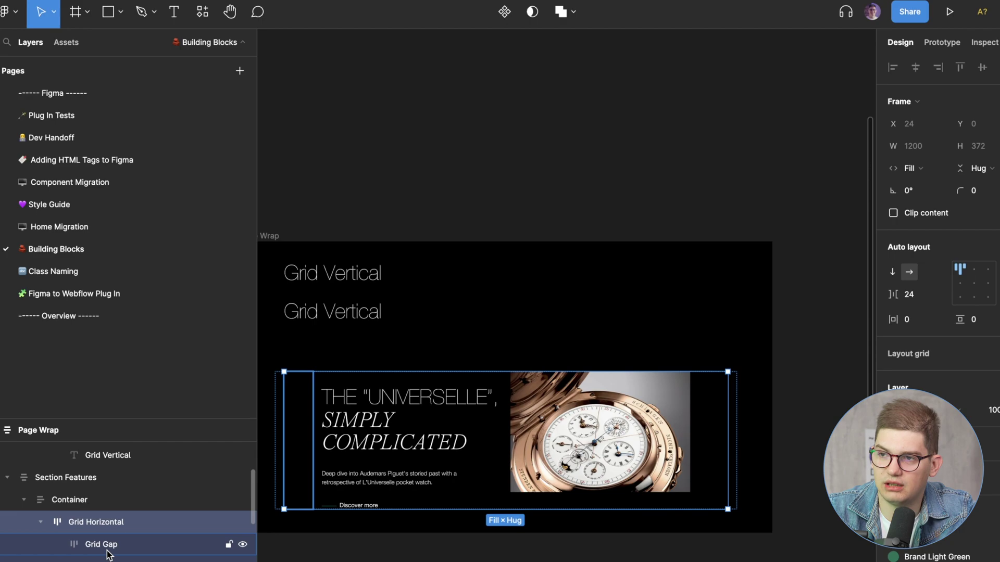
left_click(89, 542)
scroll(445, 414, "down", 3)
scroll(445, 414, "left", 3)
left_click(445, 414)
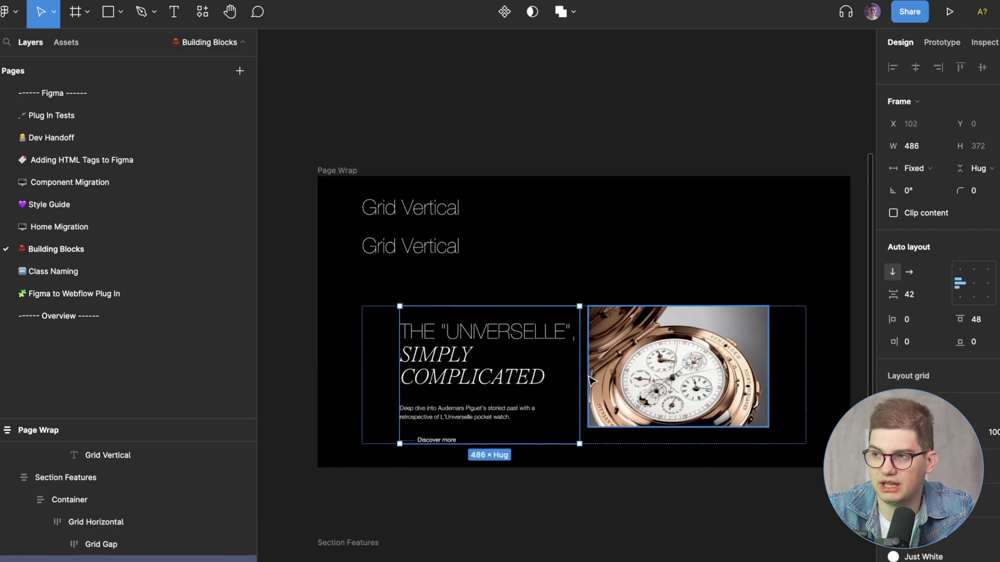
Delete the first Grid Gap in Grid Horizontal and set the left padding of Features Content to 103
left_click(149, 543)
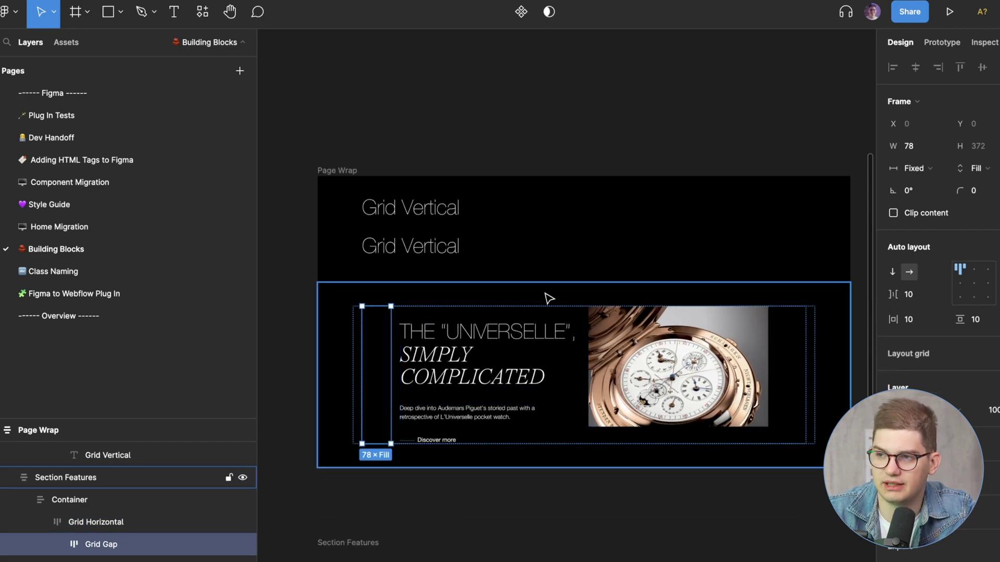
key("Delete")
left_click(125, 545)
type("1")
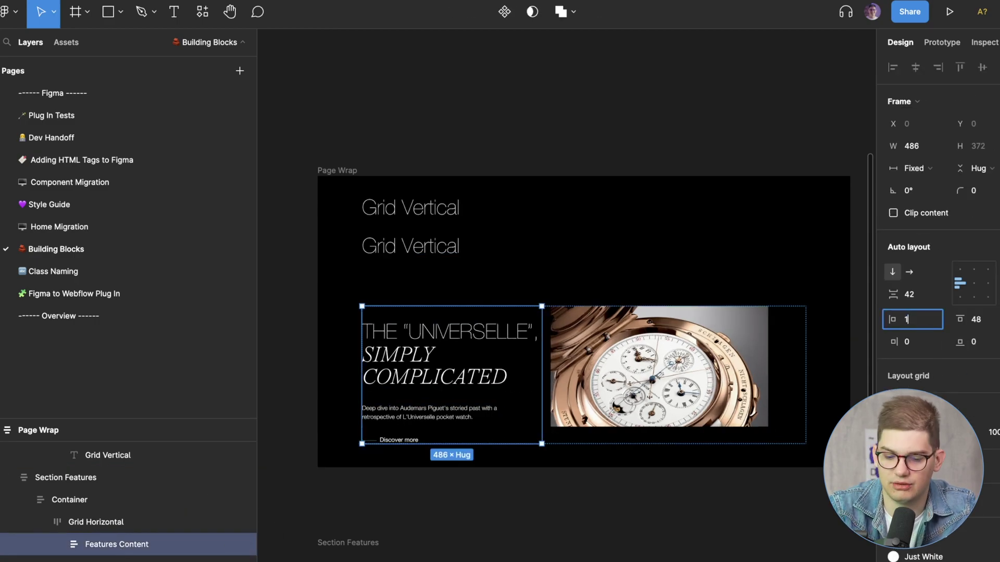
type("03")
key("Return")
Show the layout grid to check the column alignment of Features Content and select the watch image frame
key("ctrl+g")
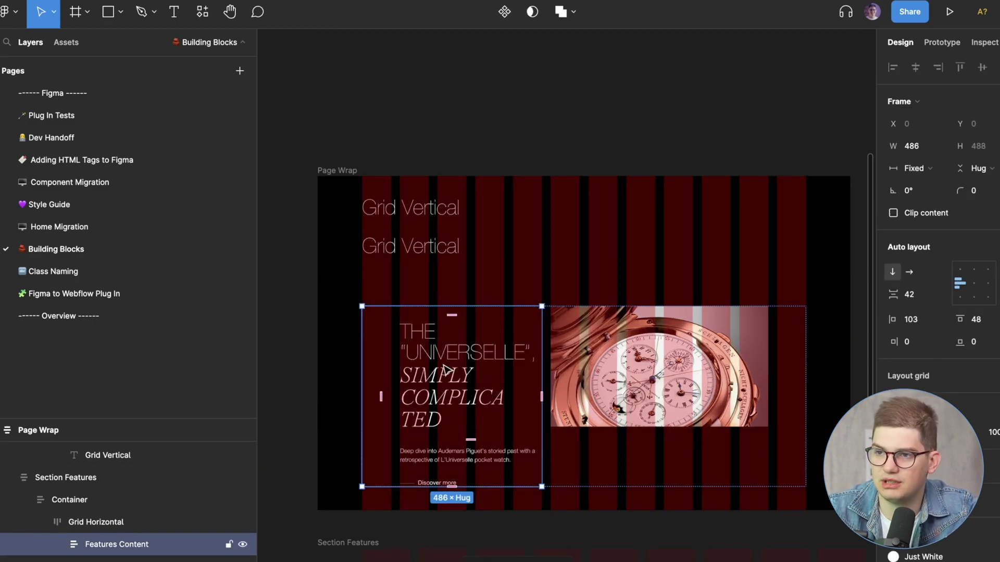
scroll(449, 374, "down", 2)
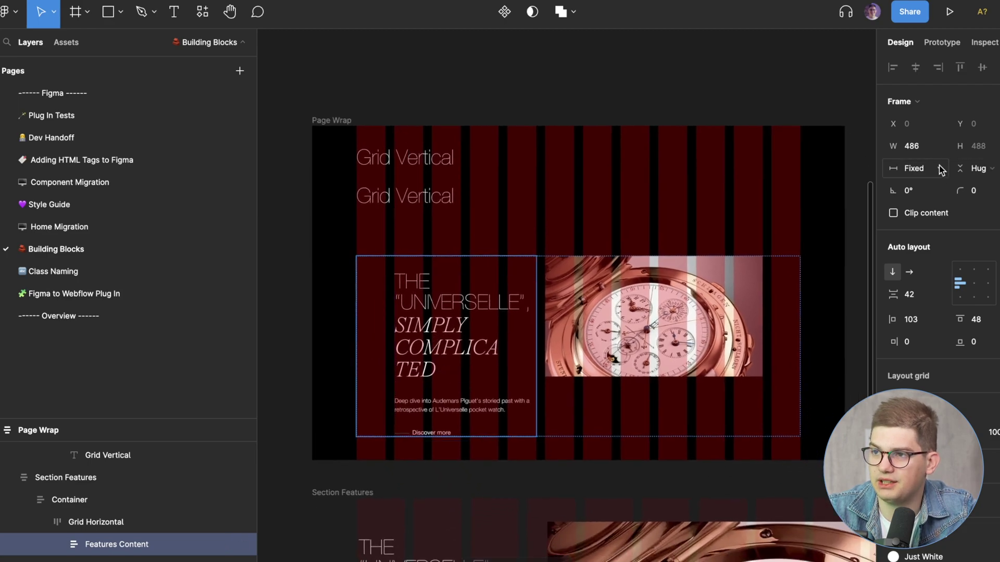
key("Tab")
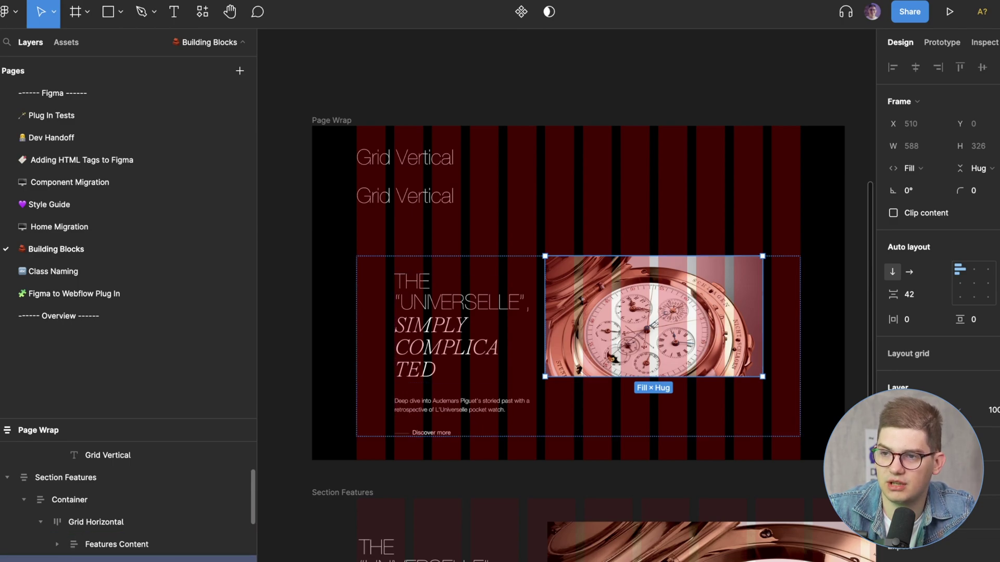
Look through the layers nested in Features Content, collapse them and select the Container of Section Features
left_click(57, 544)
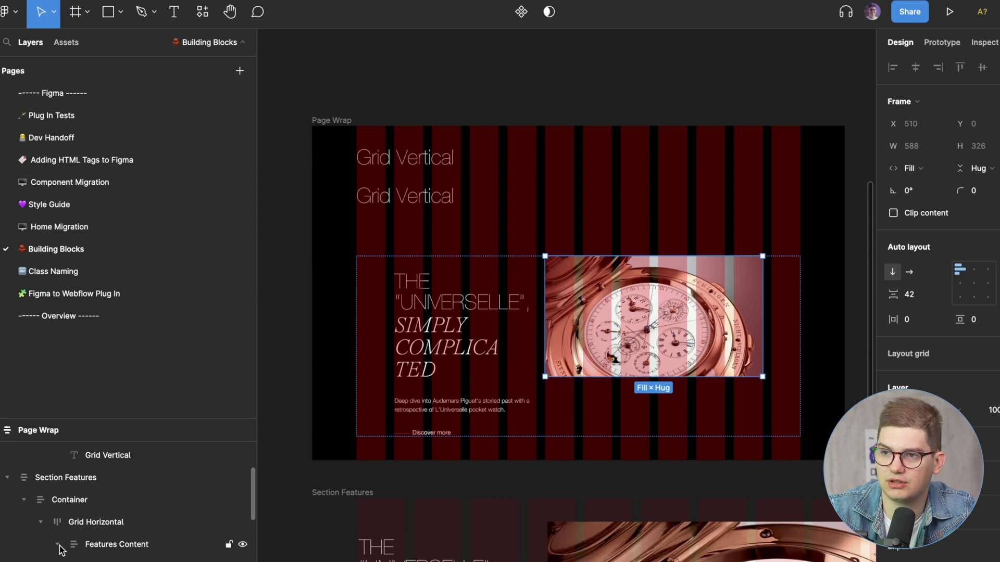
scroll(104, 551, "down", 1)
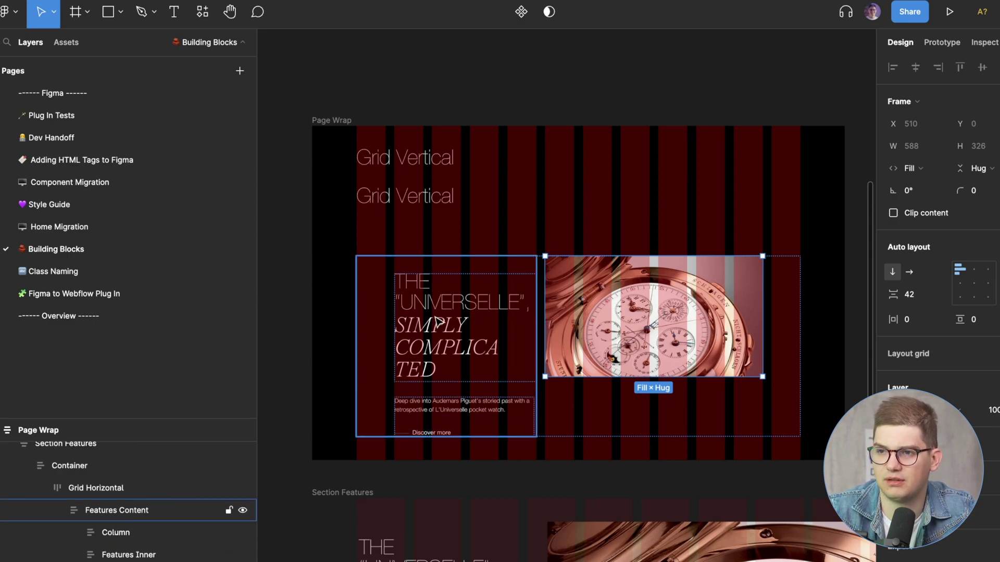
left_click(57, 511)
left_click(360, 437)
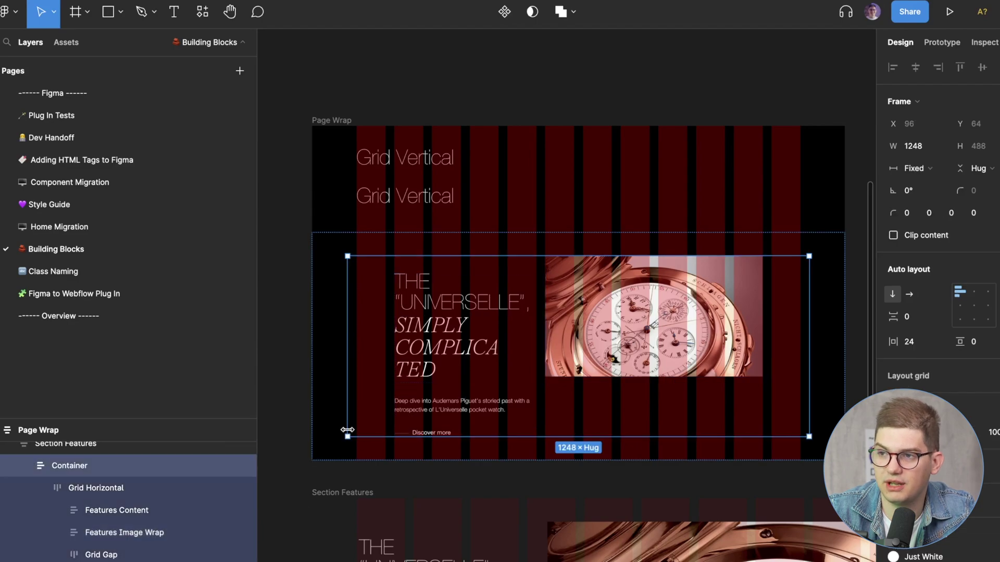
Switch to the Home Migration page and look over the Page Wrap sections beside the Project Grid frame
scroll(346, 430, "down", 5)
left_click(312, 412)
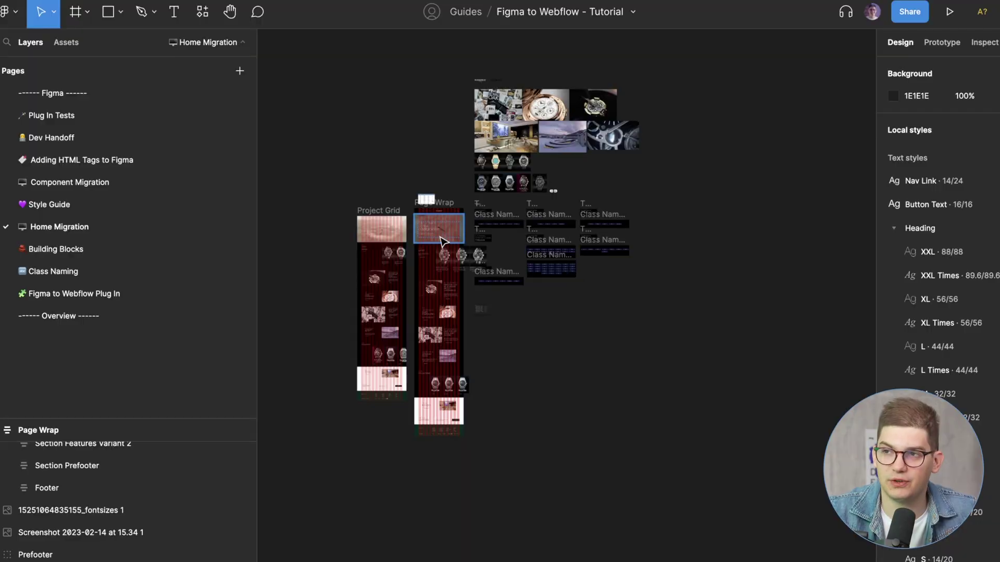
scroll(443, 239, "up", 8)
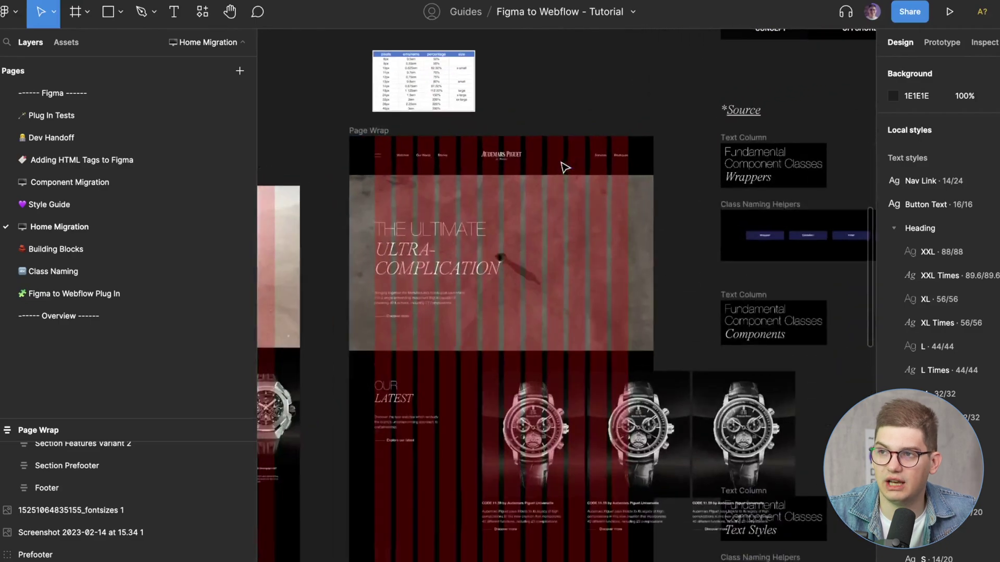
scroll(471, 178, "down", 3)
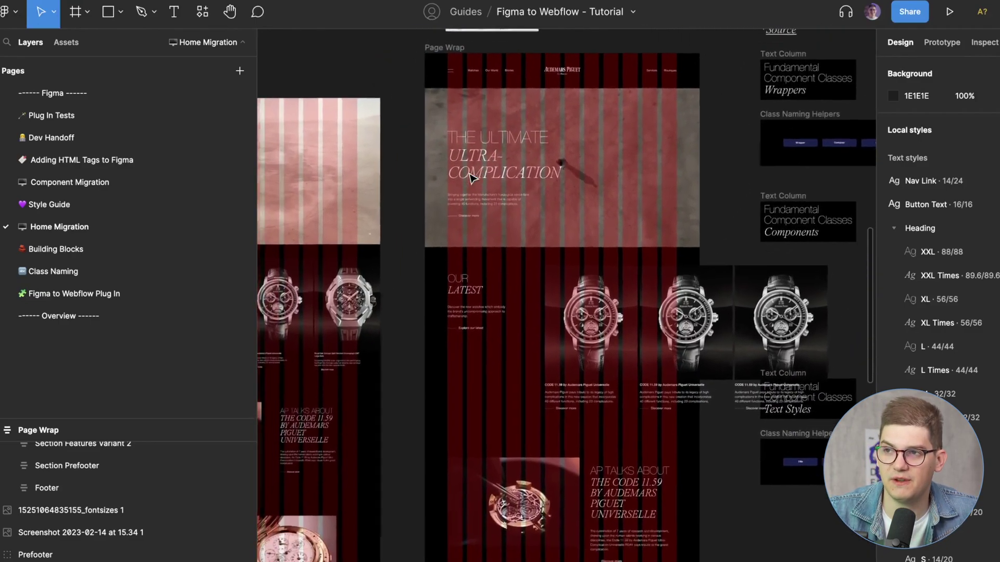
scroll(471, 178, "down", 3)
scroll(524, 241, "down", 5)
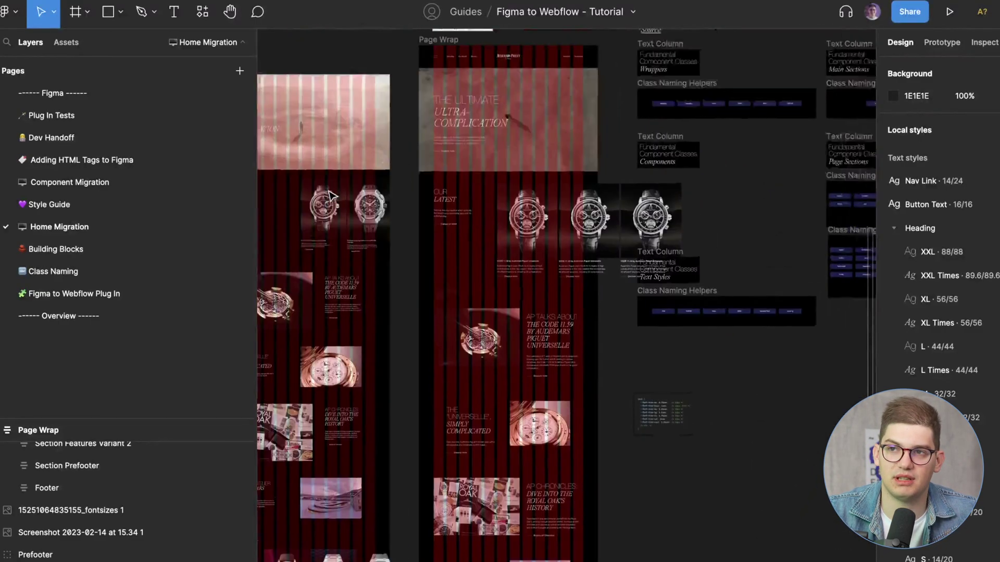
scroll(329, 197, "down", 2)
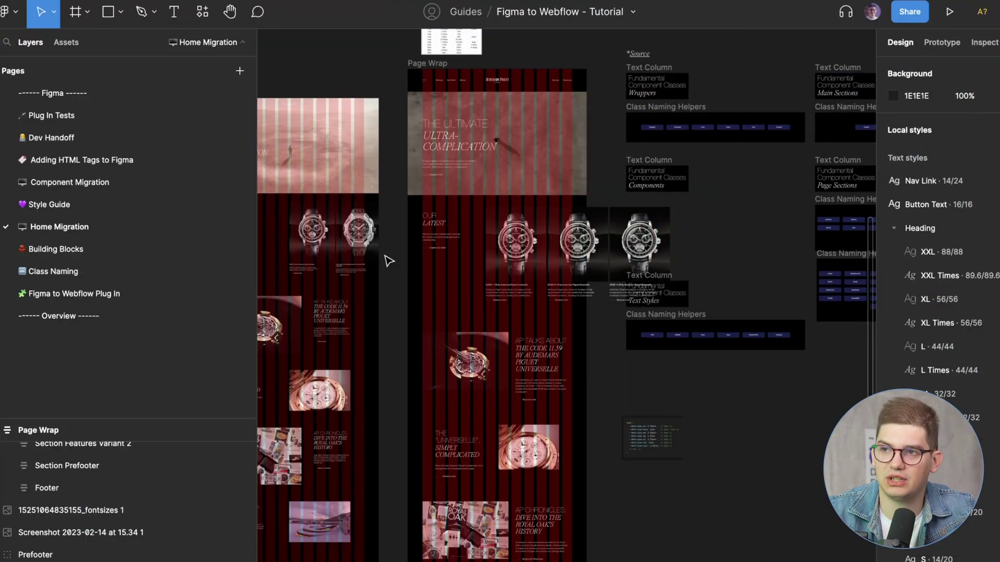
scroll(388, 260, "left", 5)
scroll(391, 256, "right", 5)
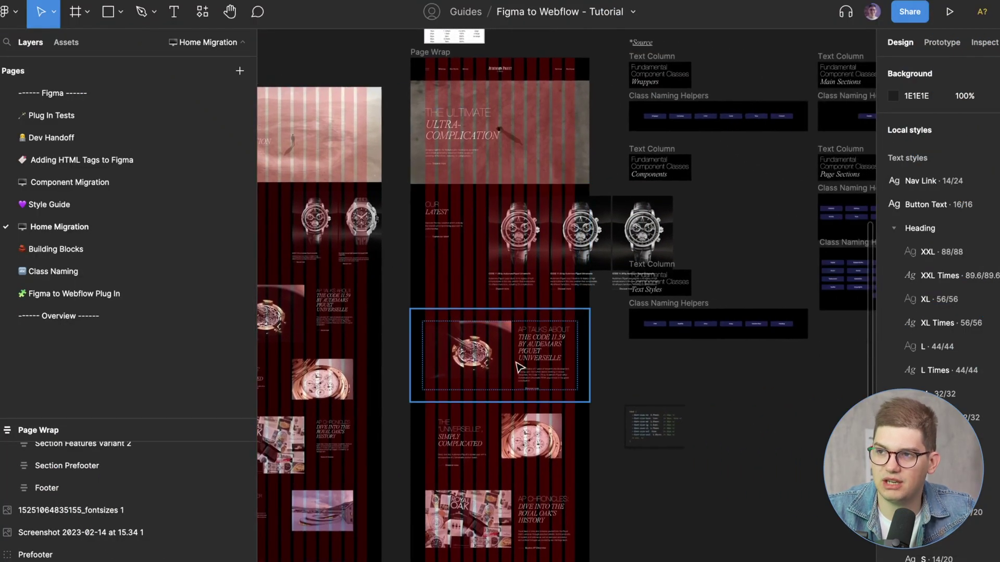
Open the Style Guide page and examine the Typography frame's fonts, headings, text sizes and additional text styles
left_click(102, 205)
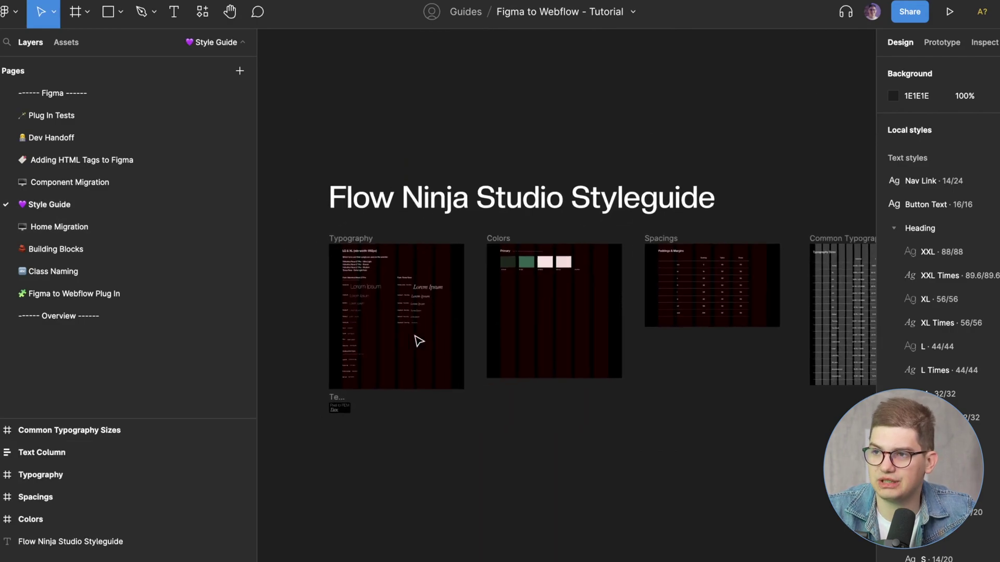
scroll(375, 301, "up", 10)
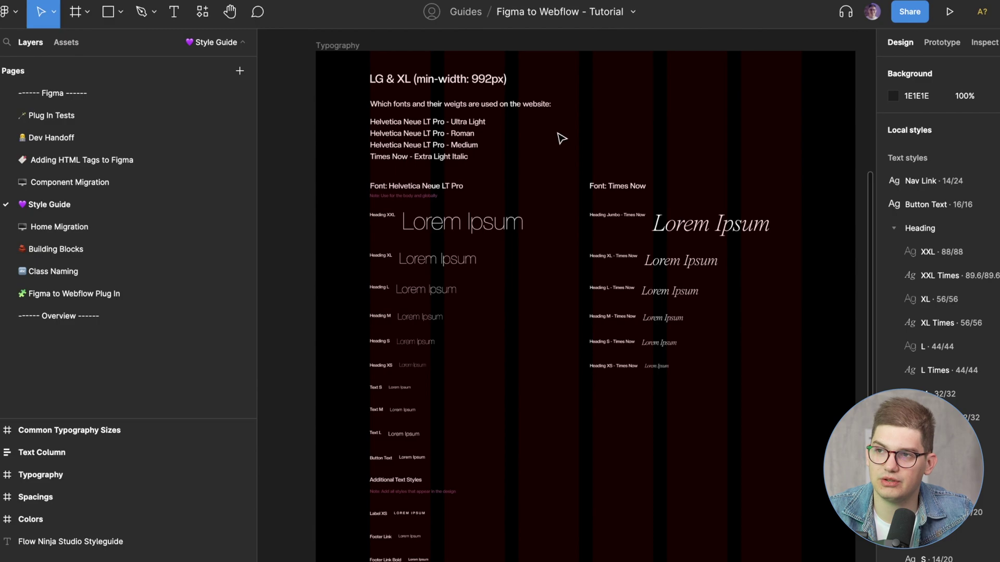
scroll(470, 270, "up", 5)
scroll(385, 167, "up", 5)
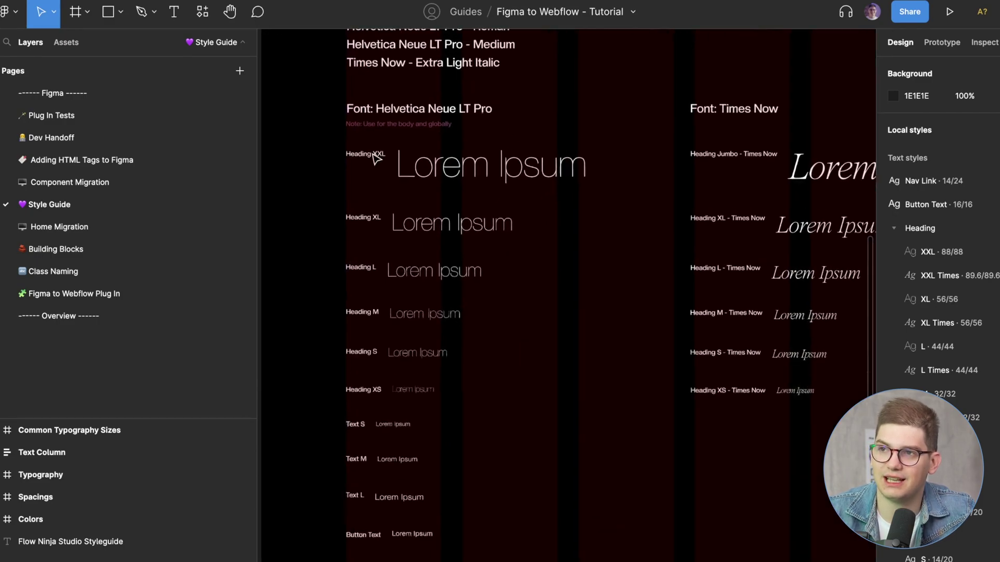
scroll(361, 255, "down", 8)
scroll(360, 255, "left", 3)
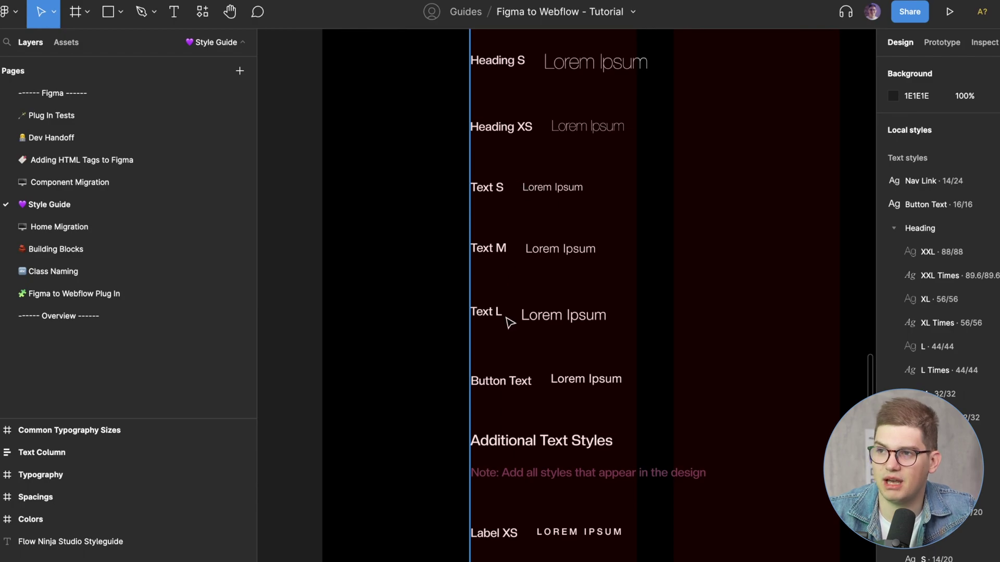
scroll(510, 322, "down", 5)
scroll(547, 250, "left", 1)
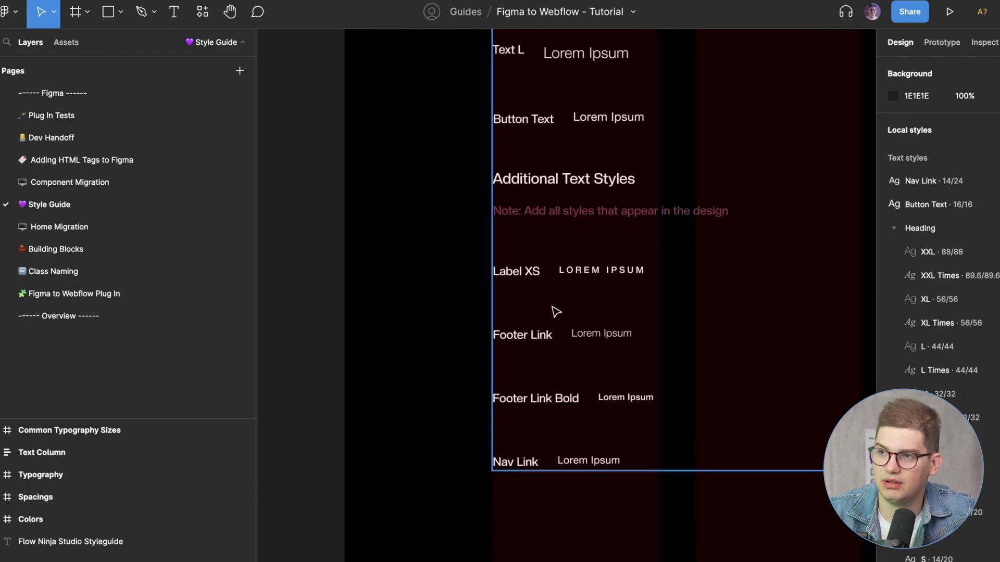
scroll(528, 480, "down", 10)
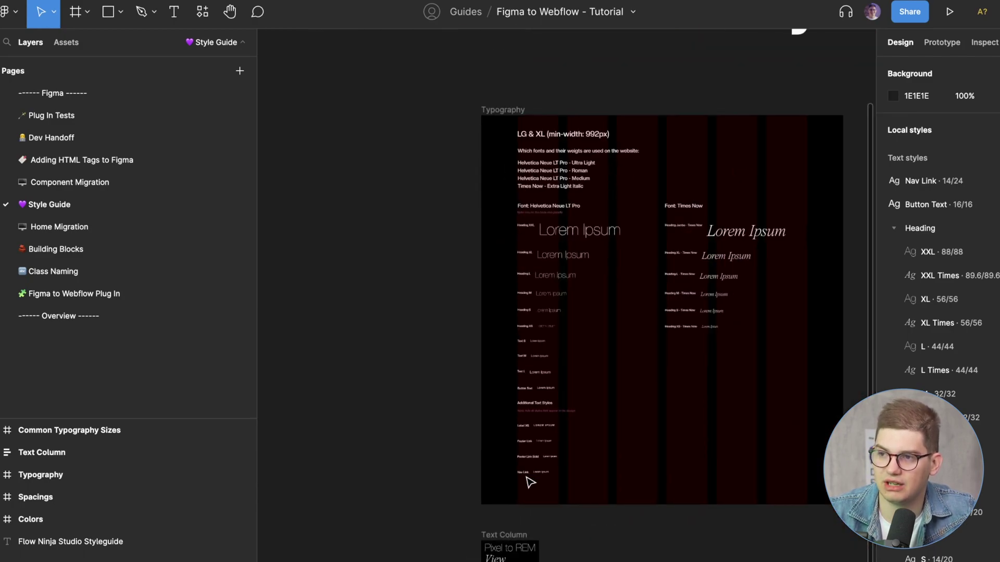